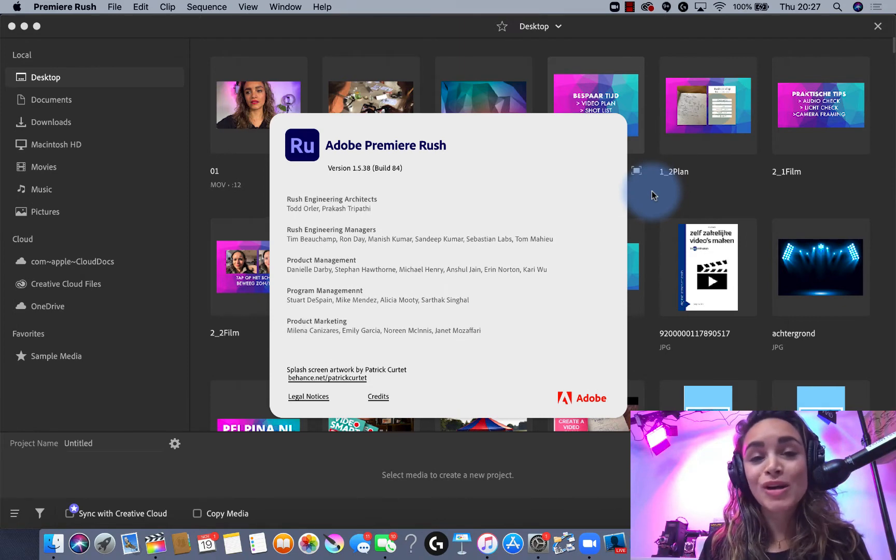
# Dismiss the version information and browse the Documents, Downloads, Movies, Music and Pictures folders before returning to the Desktop media
pyautogui.click(486, 135)
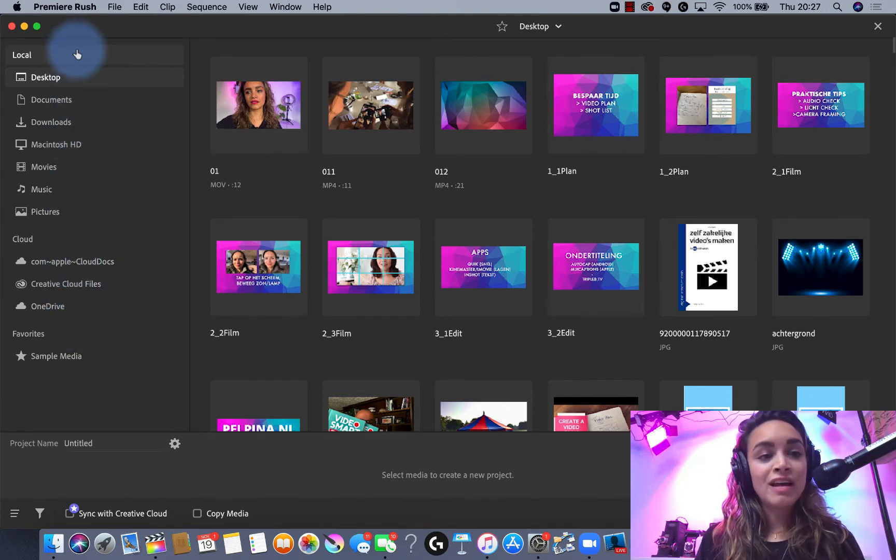
pyautogui.click(88, 102)
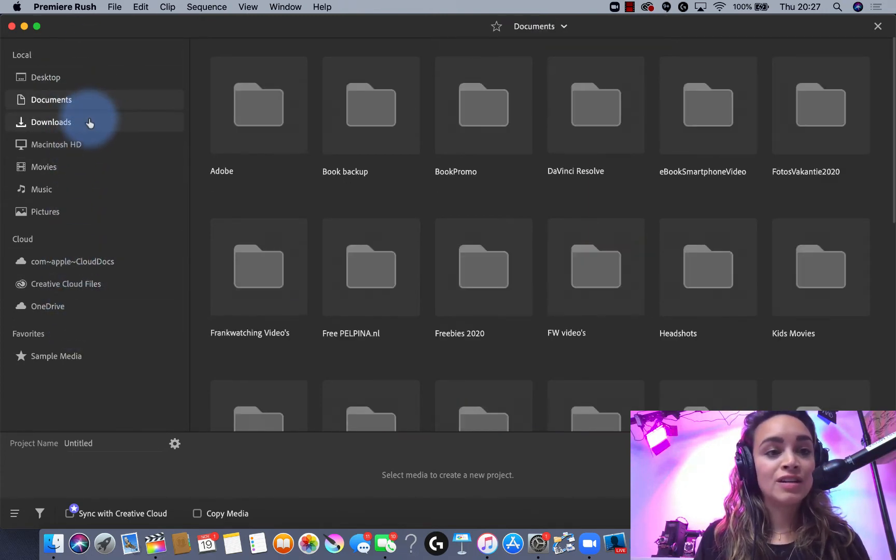
pyautogui.click(90, 123)
pyautogui.click(88, 167)
pyautogui.click(88, 190)
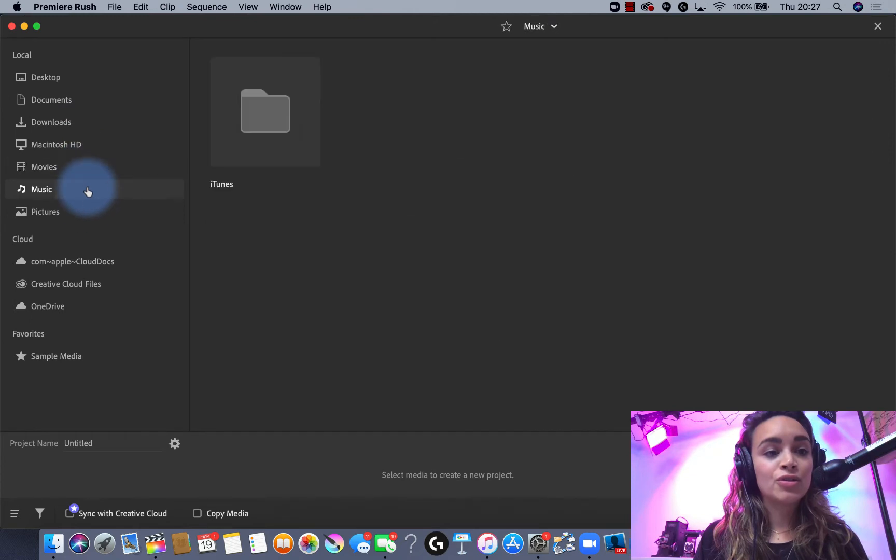
pyautogui.click(88, 211)
pyautogui.click(101, 75)
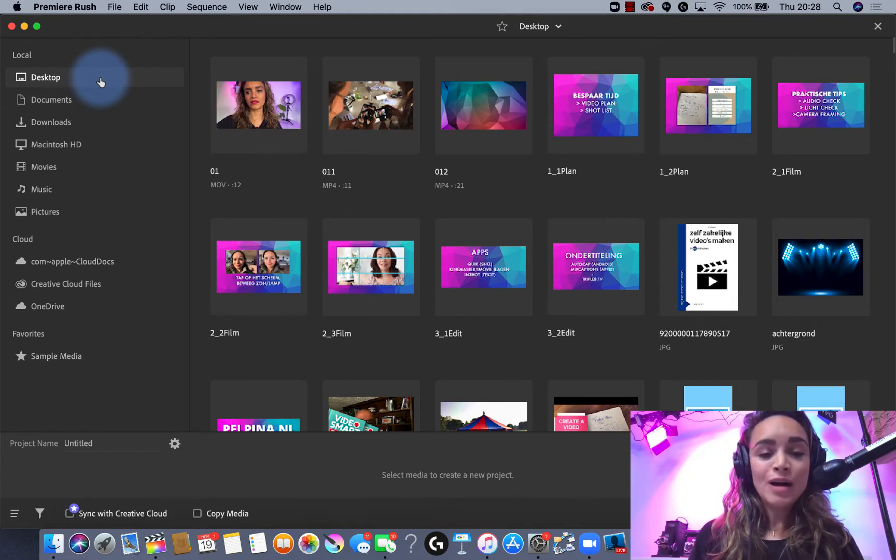
pyautogui.moveTo(260, 74)
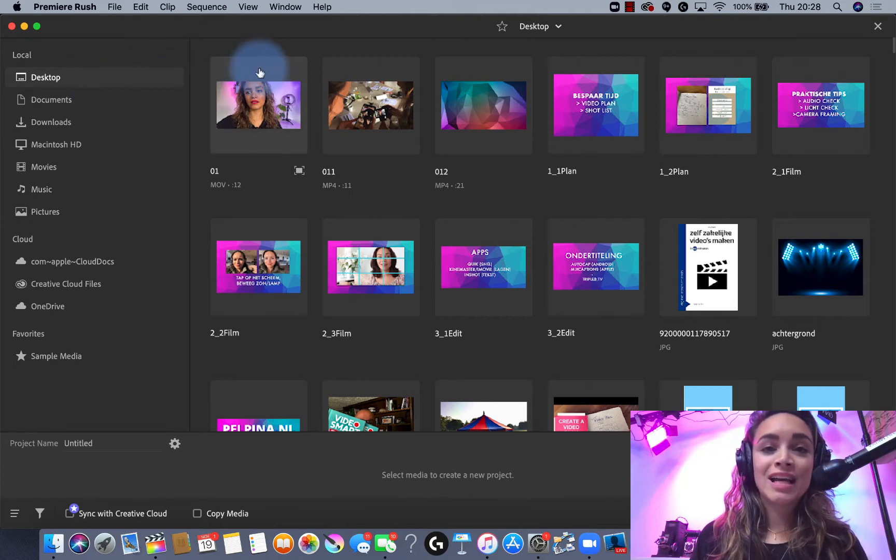
pyautogui.click(256, 154)
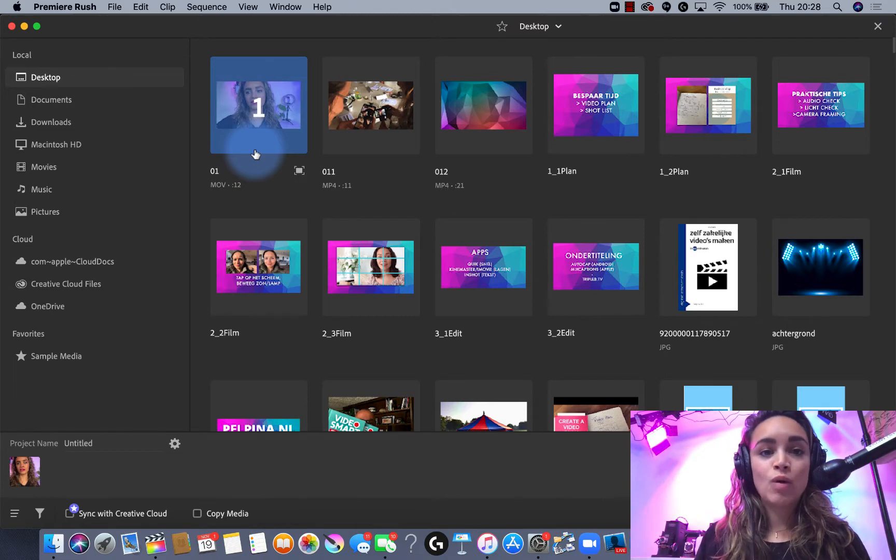
pyautogui.click(350, 142)
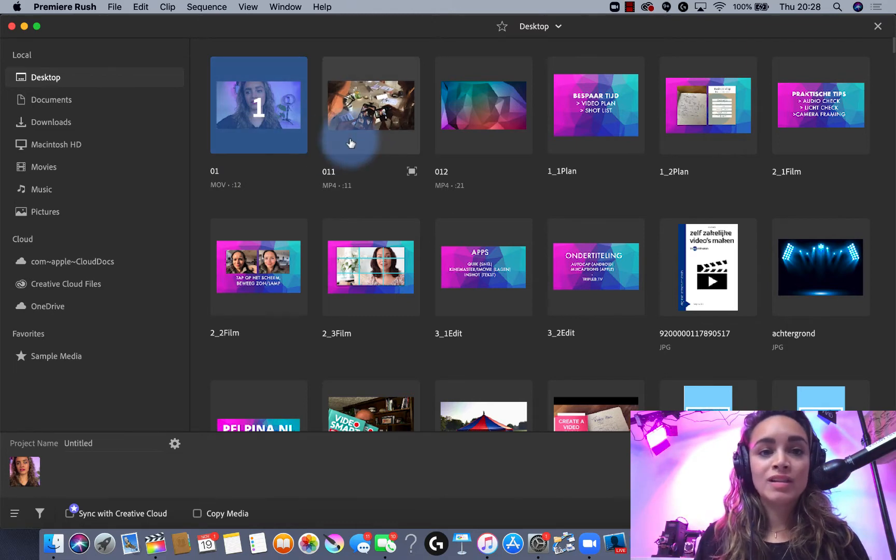
pyautogui.click(478, 143)
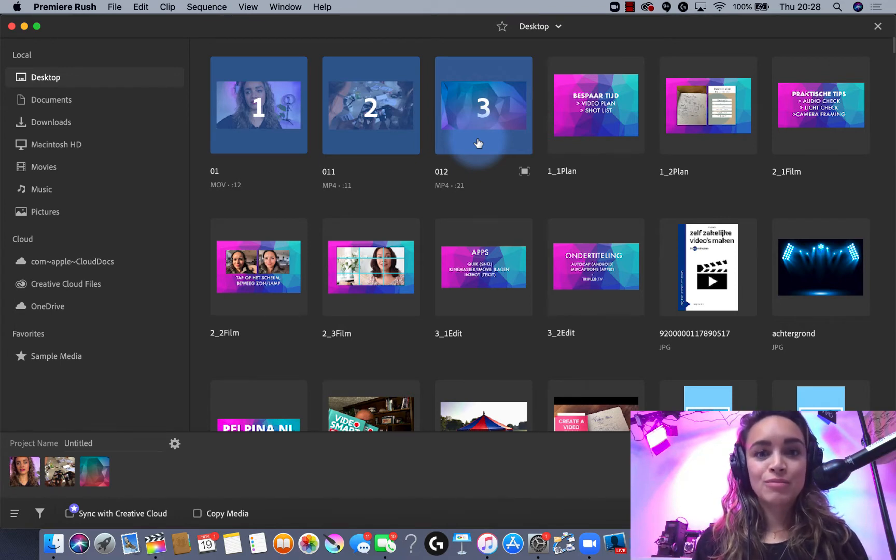
pyautogui.click(478, 143)
pyautogui.click(370, 144)
pyautogui.click(294, 137)
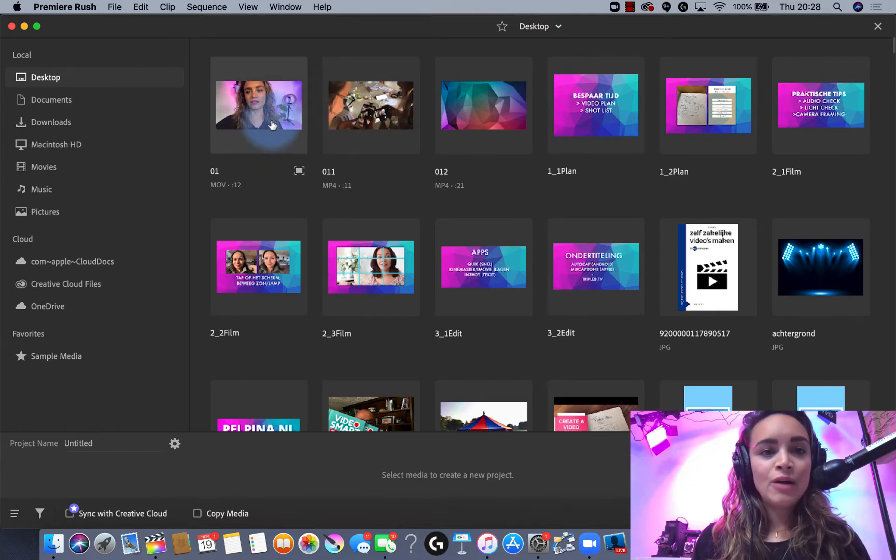
# Create a project from the Desktop clips 01, 011 and 012 in that order, and dismiss the Auto Reframe tip
pyautogui.click(292, 134)
pyautogui.click(341, 135)
pyautogui.click(455, 112)
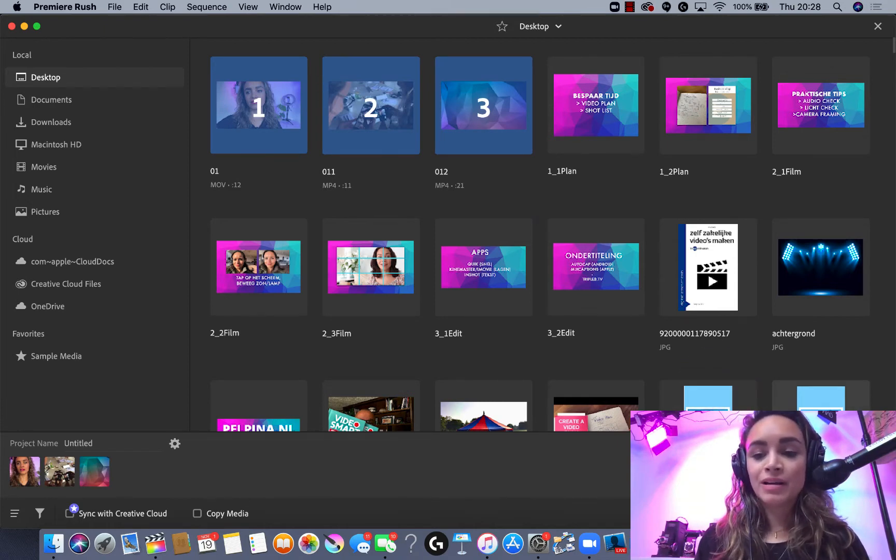
pyautogui.click(862, 513)
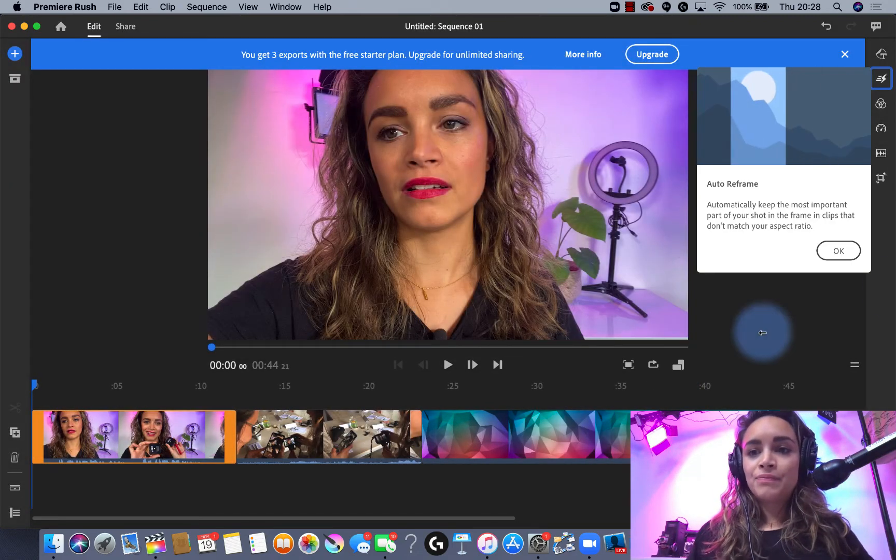
pyautogui.click(836, 252)
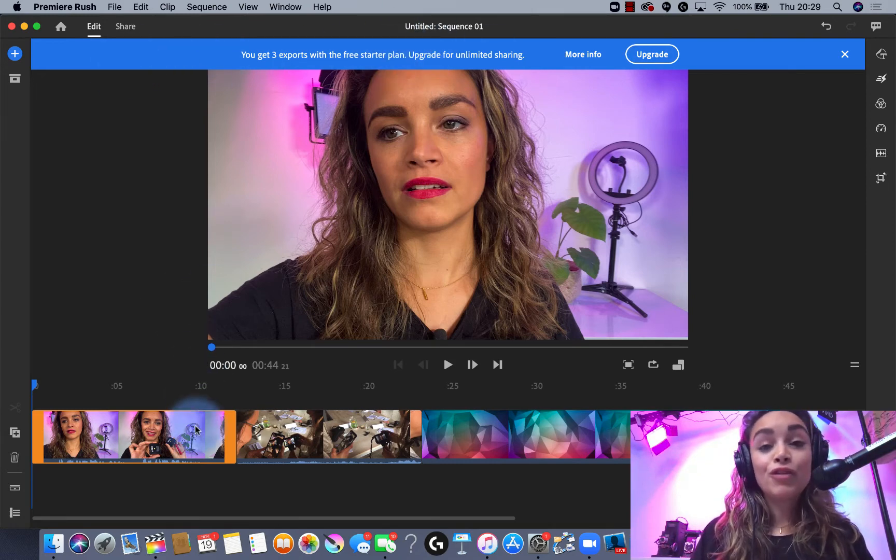
# Examine the three clips in the timeline by previewing frames from each one in turn
pyautogui.click(341, 456)
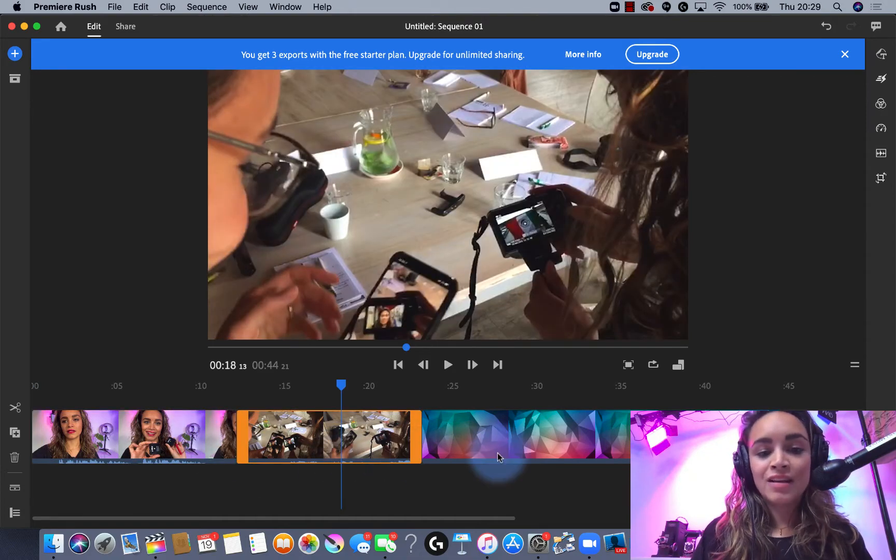
pyautogui.click(498, 456)
pyautogui.click(155, 433)
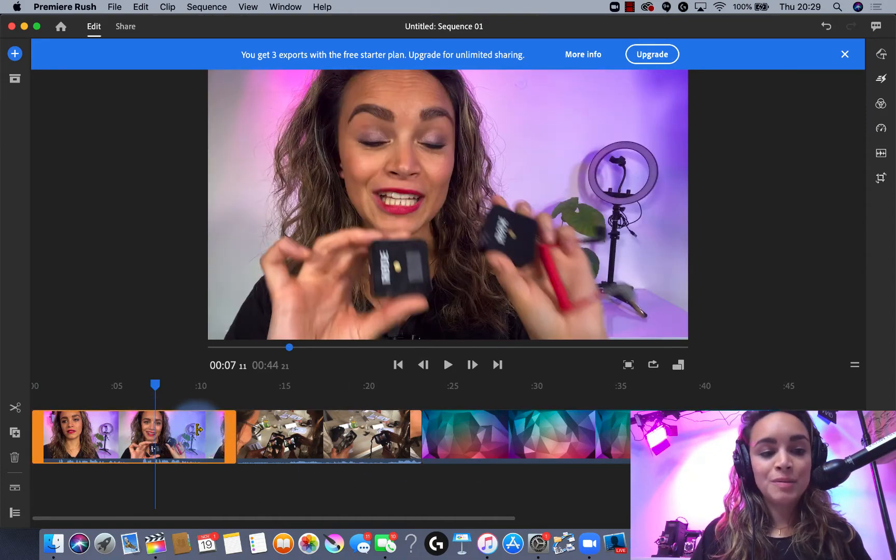
pyautogui.click(310, 445)
pyautogui.click(472, 449)
pyautogui.click(118, 445)
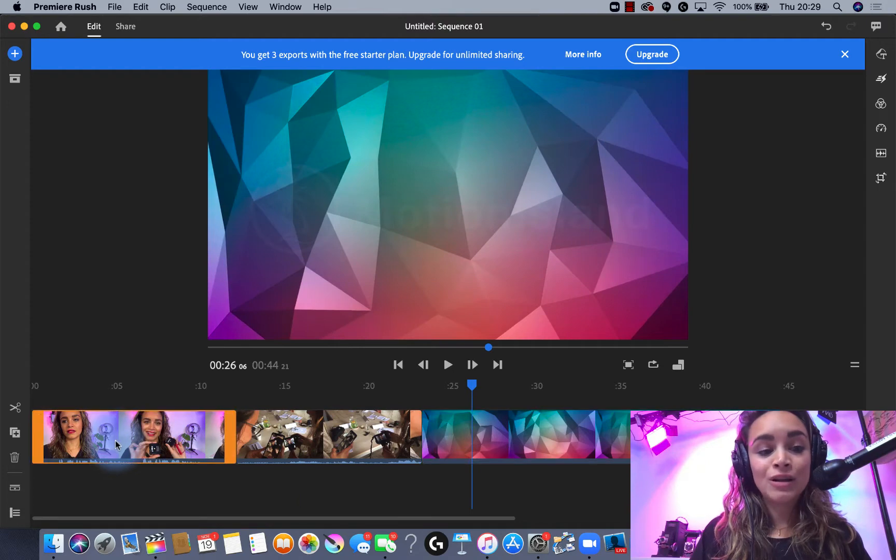
pyautogui.click(296, 442)
pyautogui.click(437, 443)
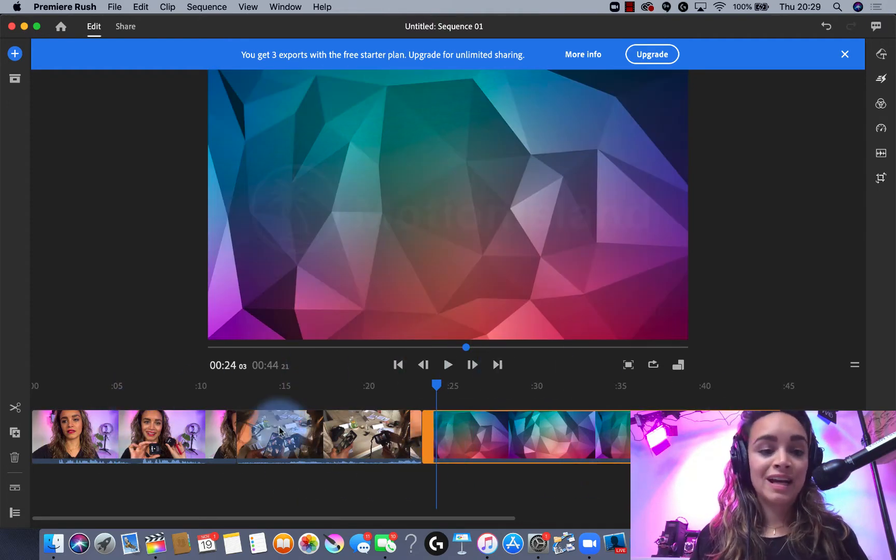
pyautogui.click(44, 435)
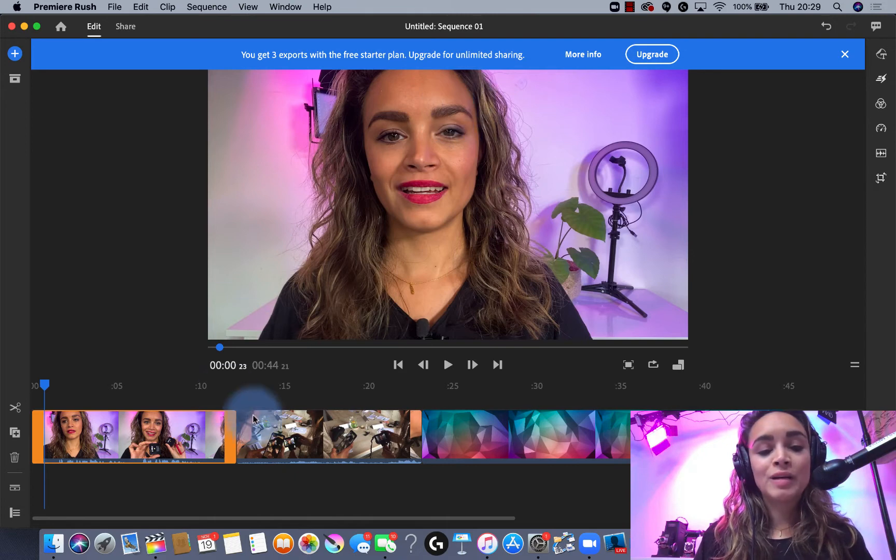
pyautogui.click(268, 433)
pyautogui.click(436, 421)
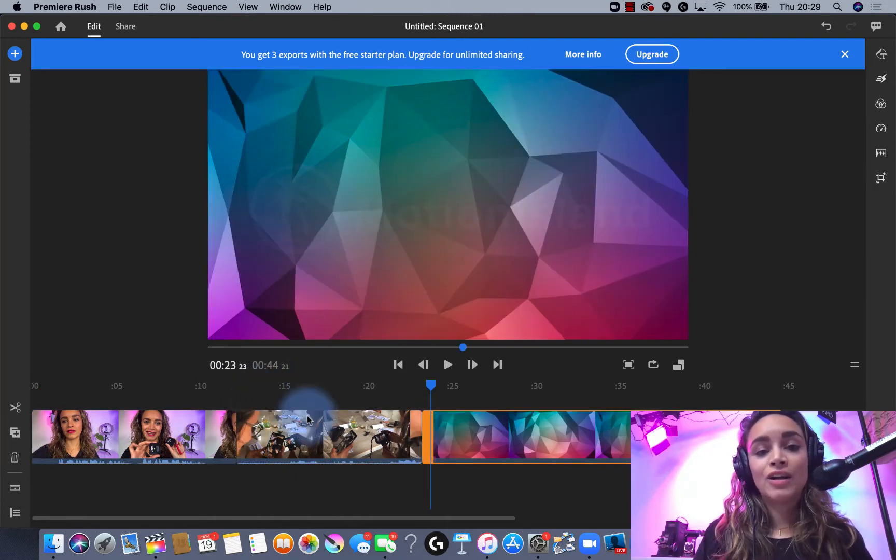
pyautogui.click(299, 455)
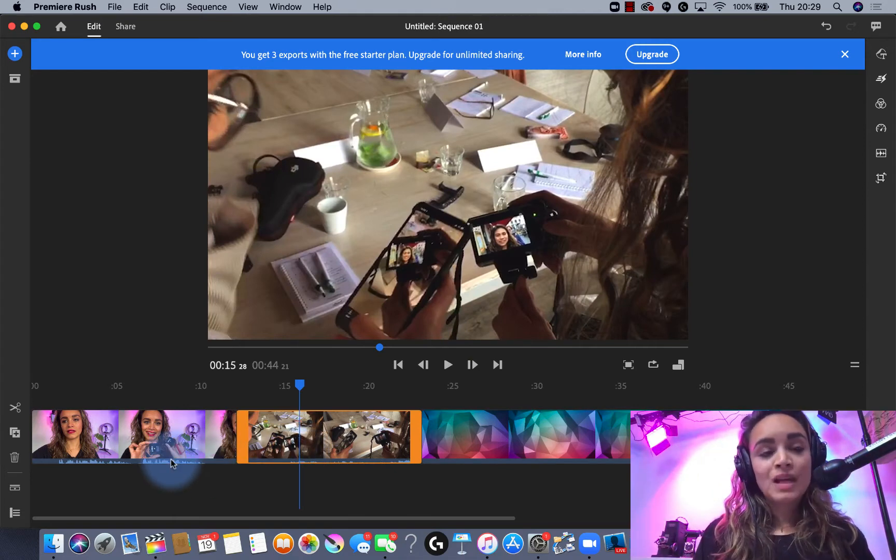
# Review the content types that can be added and the list of project assets, then close both views
pyautogui.click(12, 56)
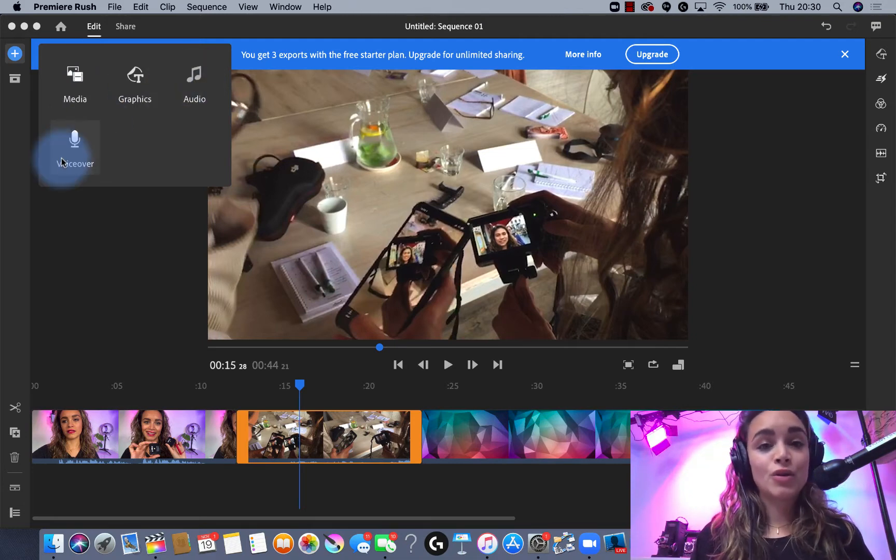
pyautogui.click(77, 268)
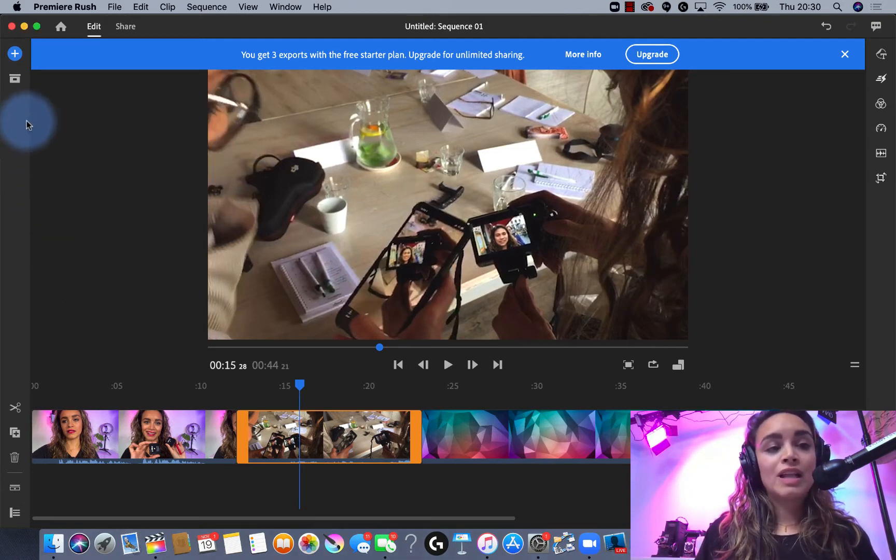
pyautogui.click(15, 81)
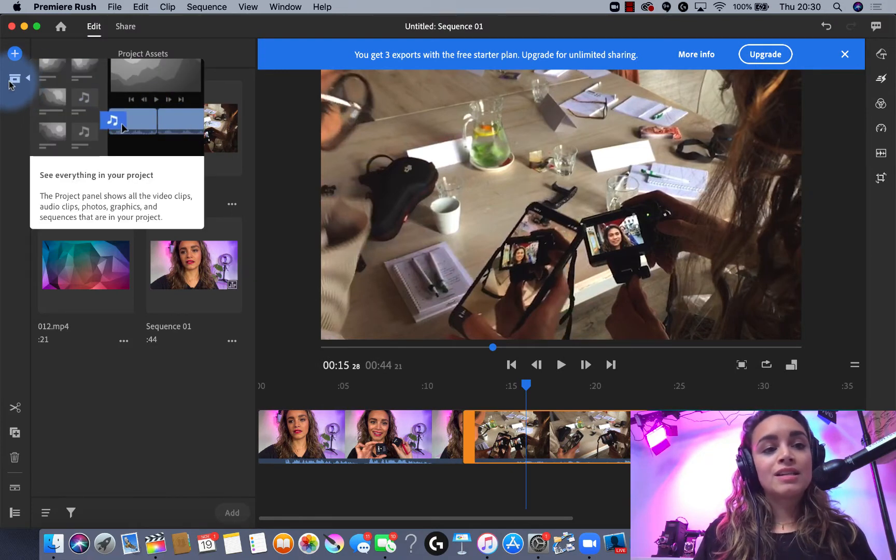
pyautogui.click(10, 83)
pyautogui.click(10, 83)
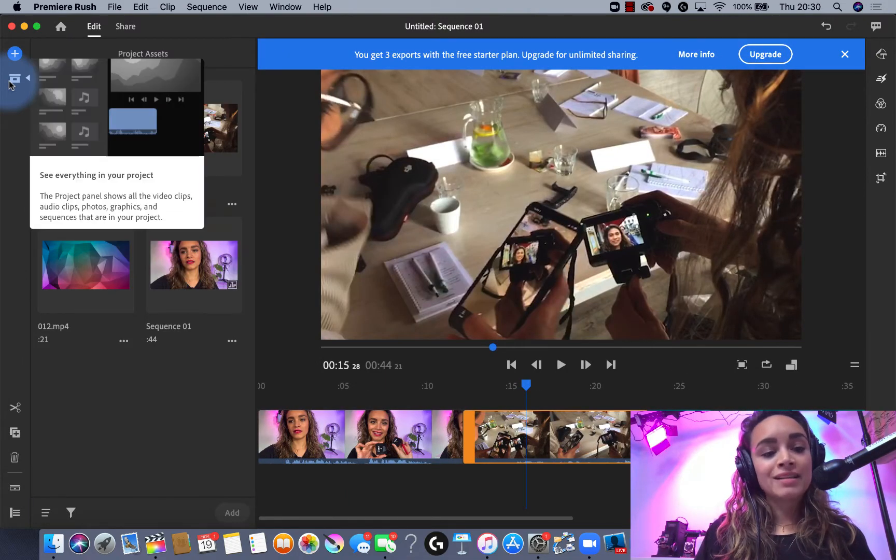
pyautogui.click(11, 83)
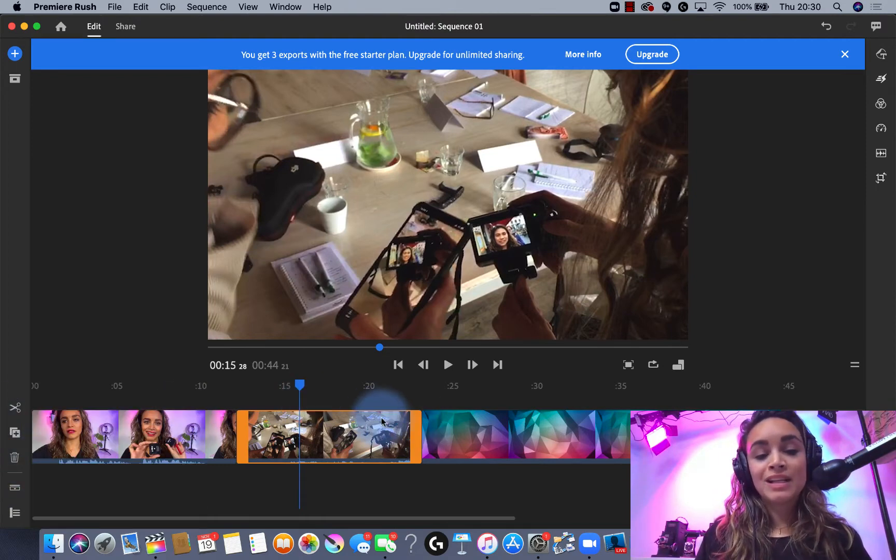
# Compare the content of the talking-head, workshop and background clips at different points of the sequence
pyautogui.click(489, 435)
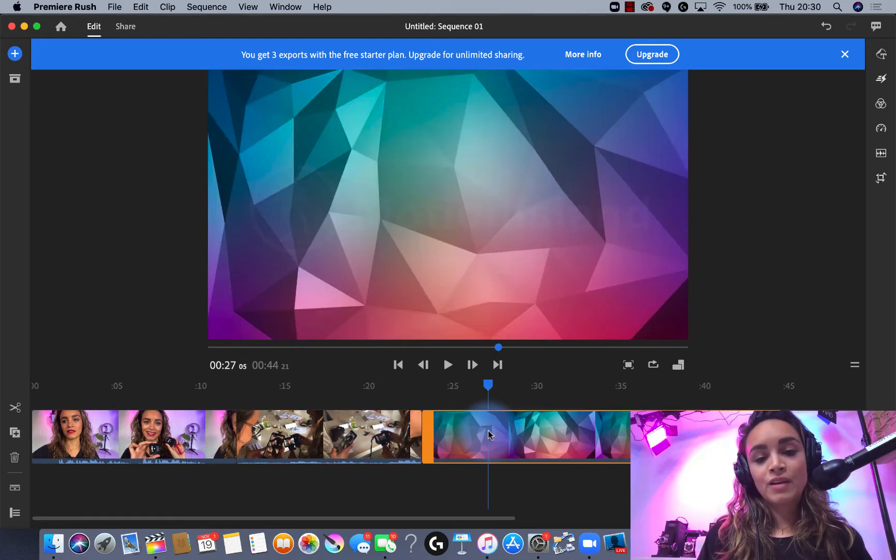
pyautogui.click(156, 435)
pyautogui.click(271, 434)
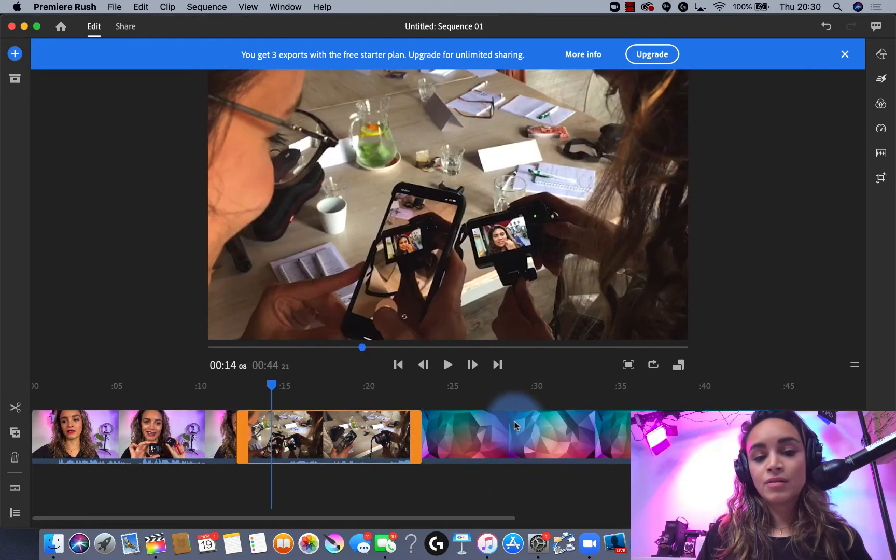
pyautogui.click(516, 425)
pyautogui.click(131, 426)
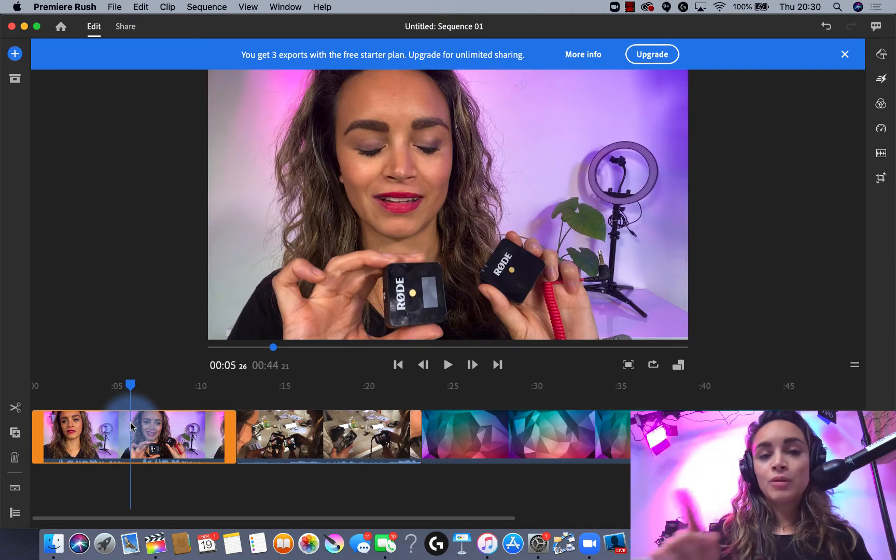
pyautogui.click(317, 426)
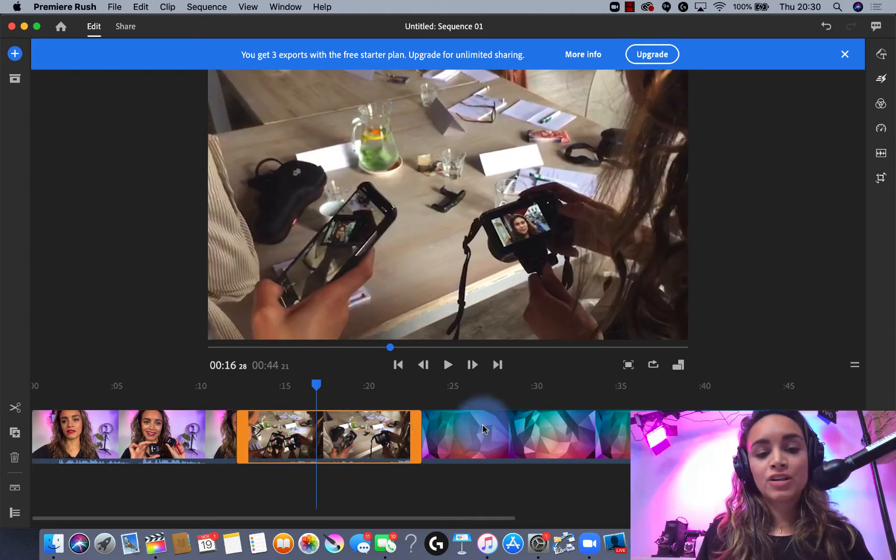
pyautogui.click(482, 429)
pyautogui.click(354, 430)
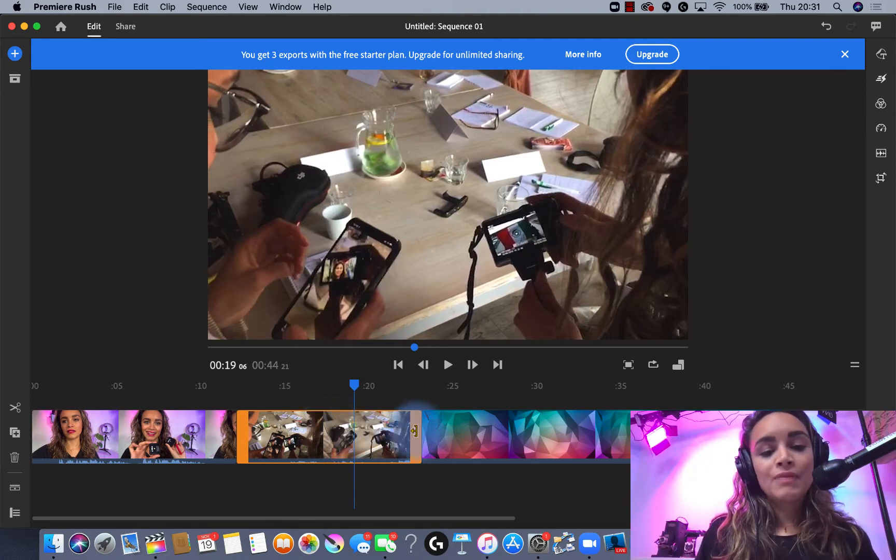
# Split the first clip at 00:04:21 and again at 00:07:21
pyautogui.click(172, 426)
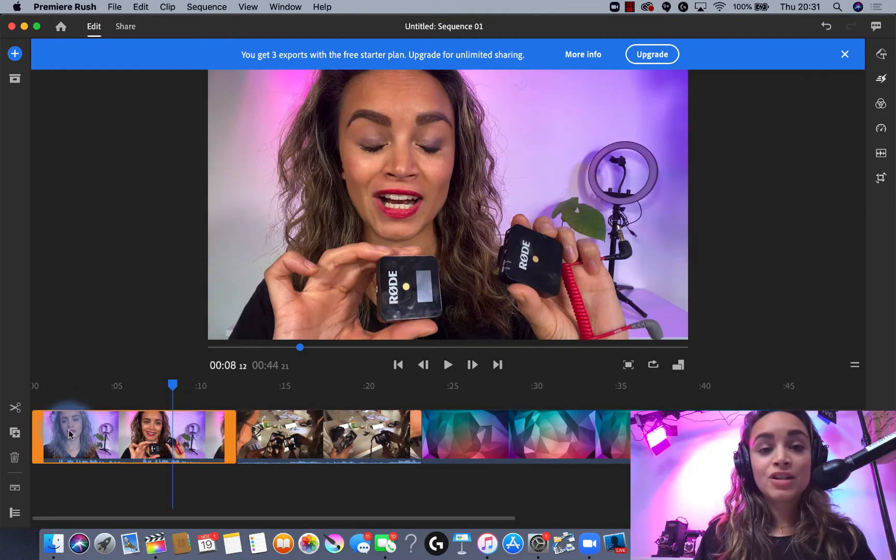
pyautogui.click(110, 389)
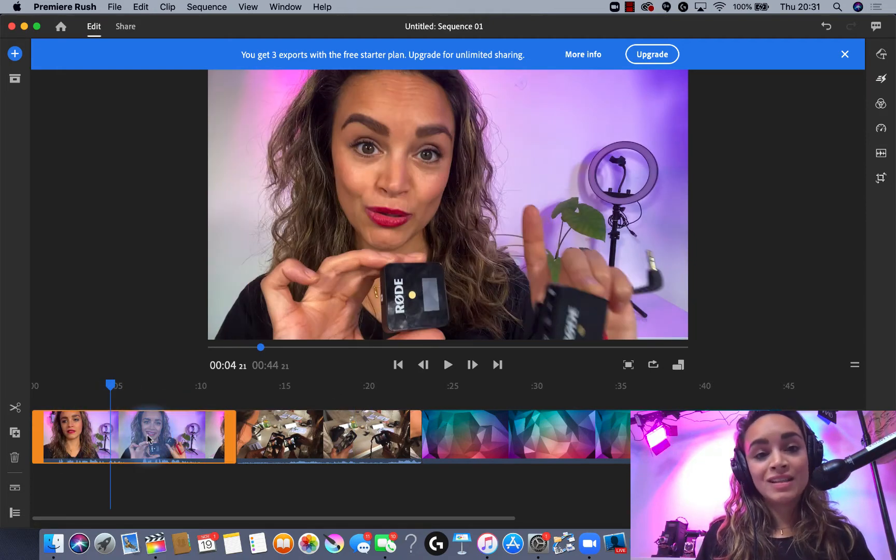
pyautogui.click(16, 409)
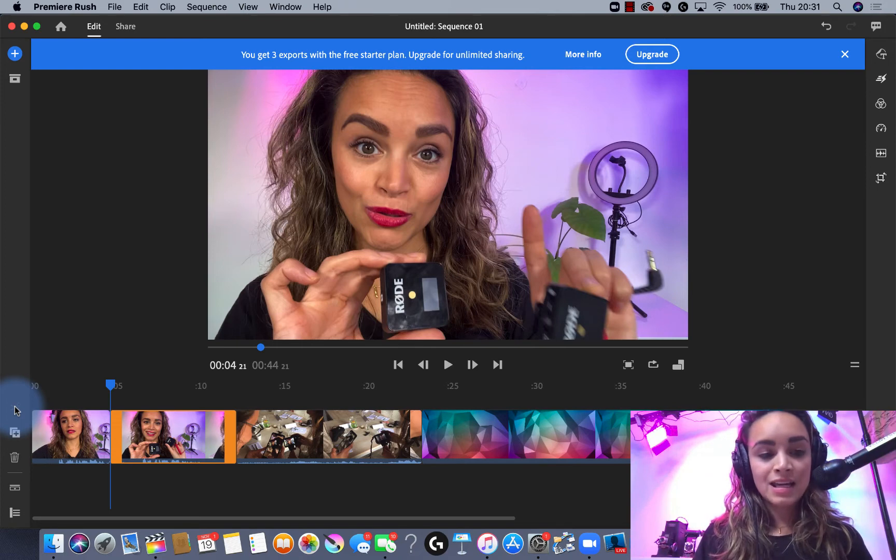
pyautogui.click(160, 394)
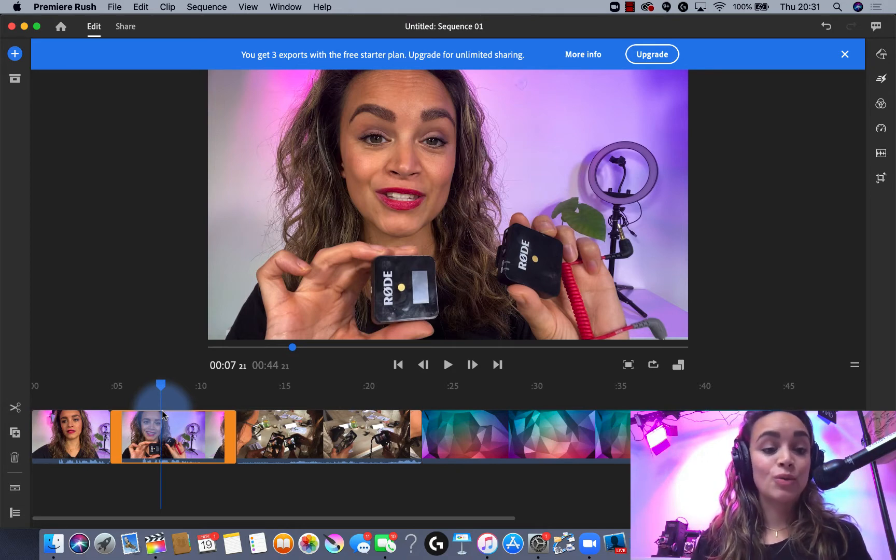
pyautogui.click(14, 412)
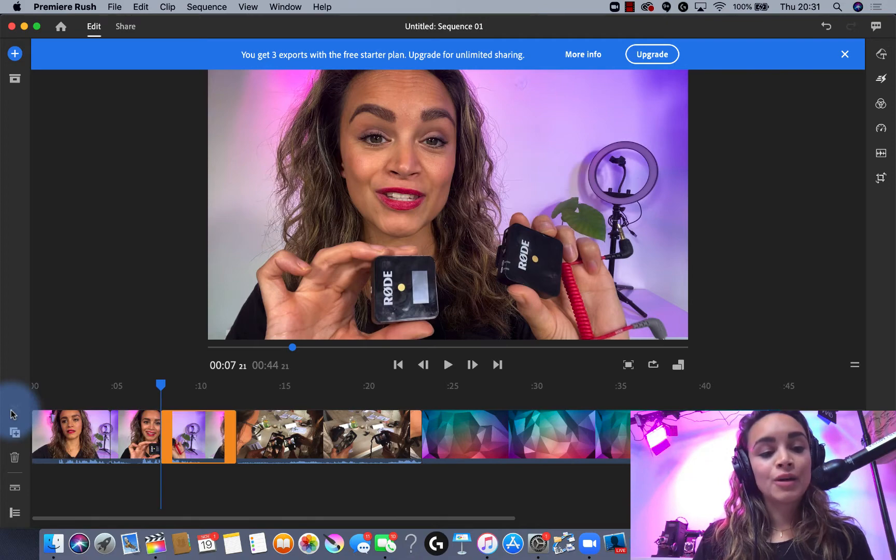
# Select the split talking-head segments in turn to compare the isolated middle part with its neighbours
pyautogui.click(129, 428)
pyautogui.click(213, 435)
pyautogui.click(141, 435)
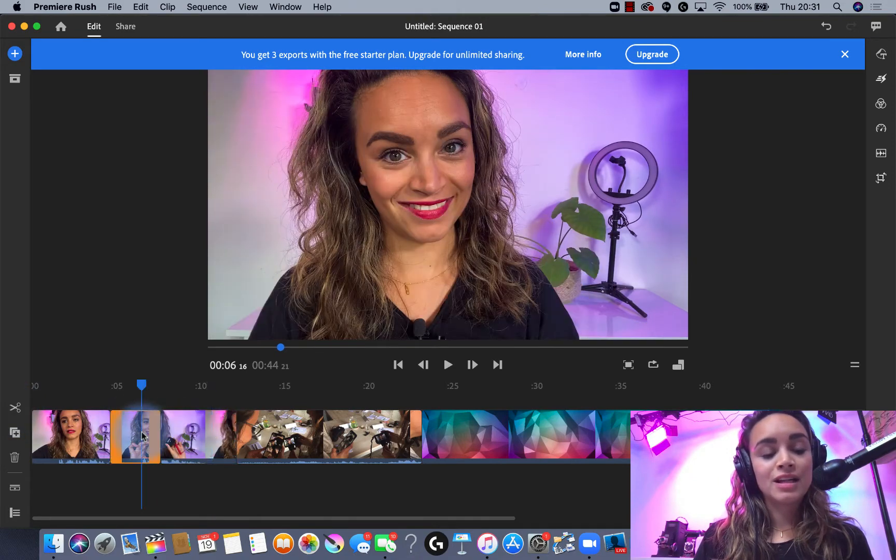
pyautogui.click(193, 435)
pyautogui.click(141, 436)
pyautogui.click(182, 437)
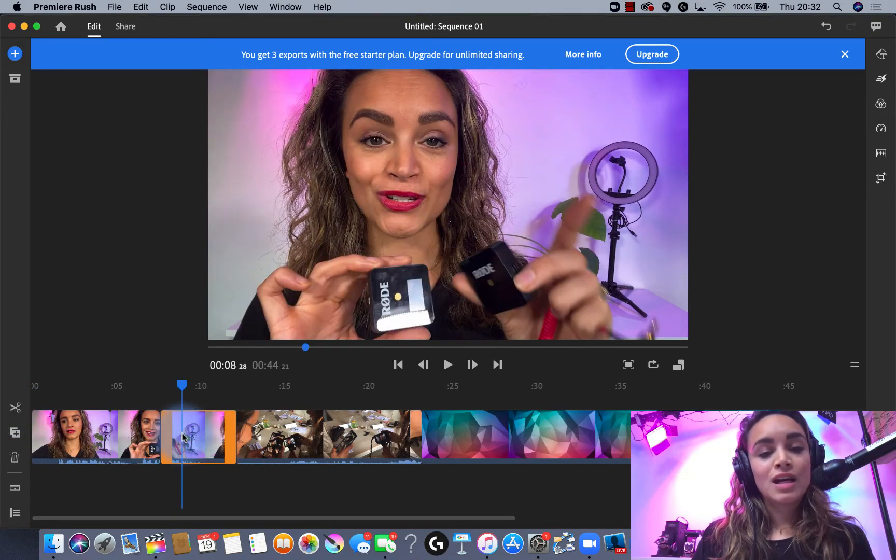
pyautogui.click(138, 434)
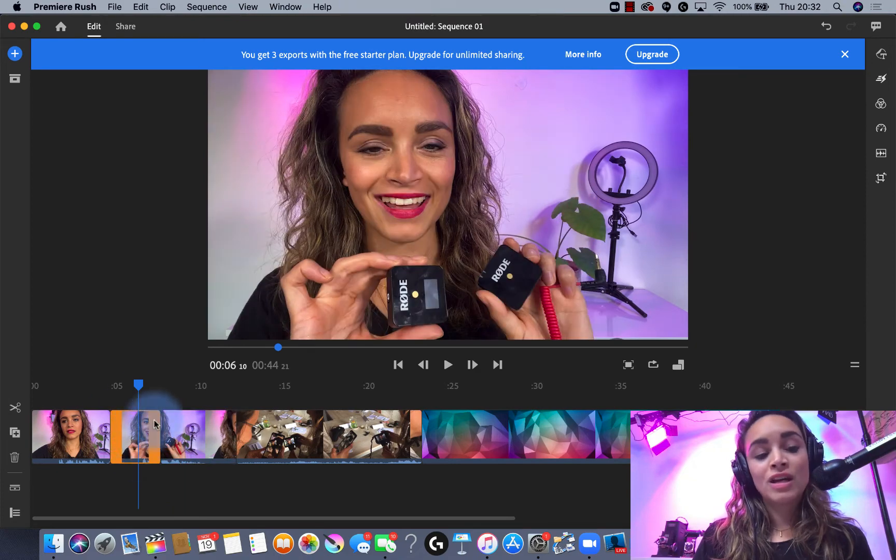
pyautogui.click(77, 434)
pyautogui.click(126, 436)
pyautogui.click(190, 434)
pyautogui.click(149, 434)
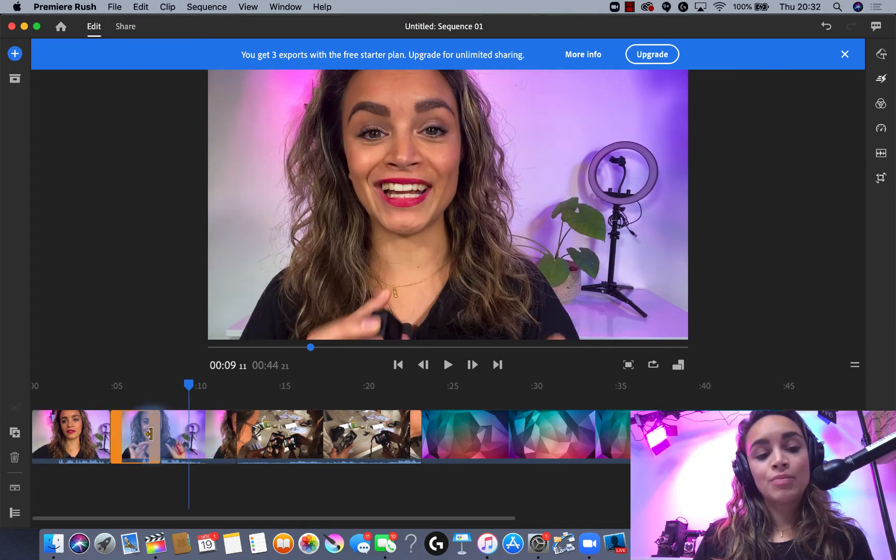
pyautogui.click(149, 434)
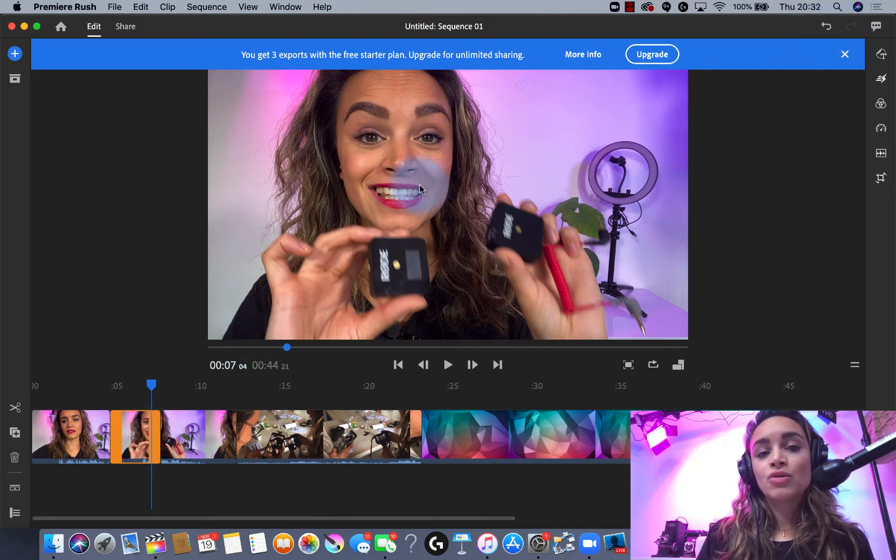
# Undo the last split of the talking-head clip, then duplicate its second segment and delete the copy
pyautogui.click(827, 27)
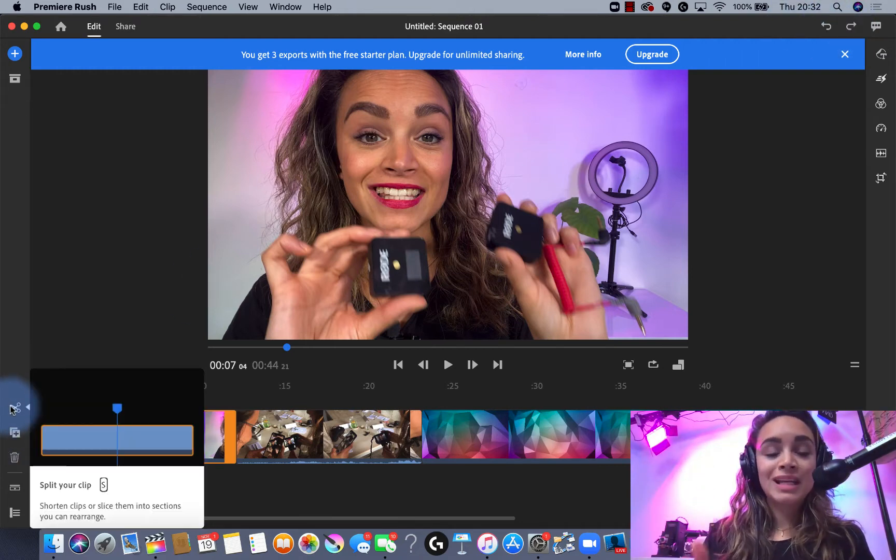
pyautogui.click(14, 435)
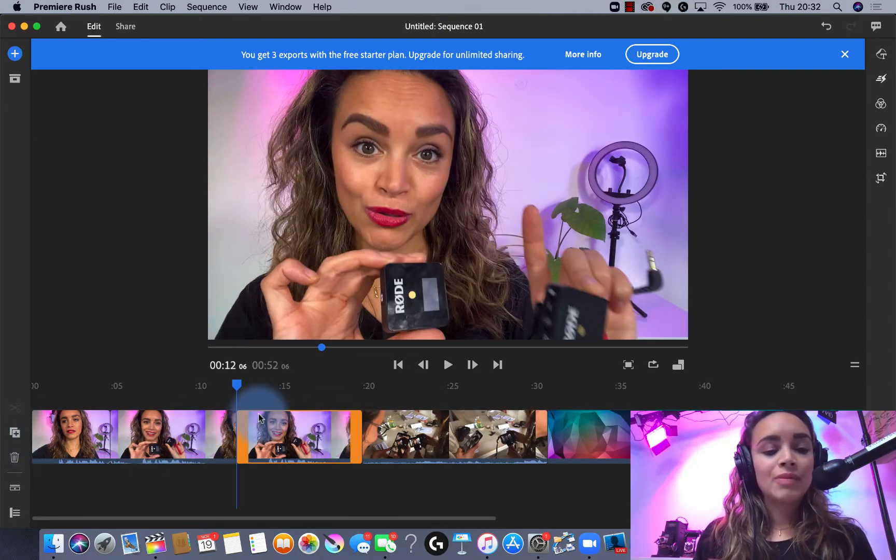
pyautogui.click(13, 458)
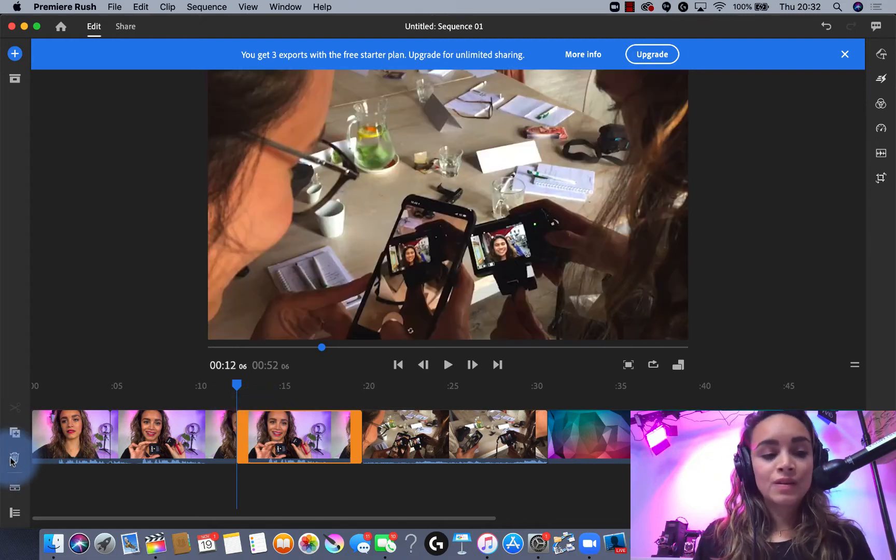
# With the track controls shown, move the workshop clip to the second video track from about 00:06 and the background clip to the third track
pyautogui.click(14, 514)
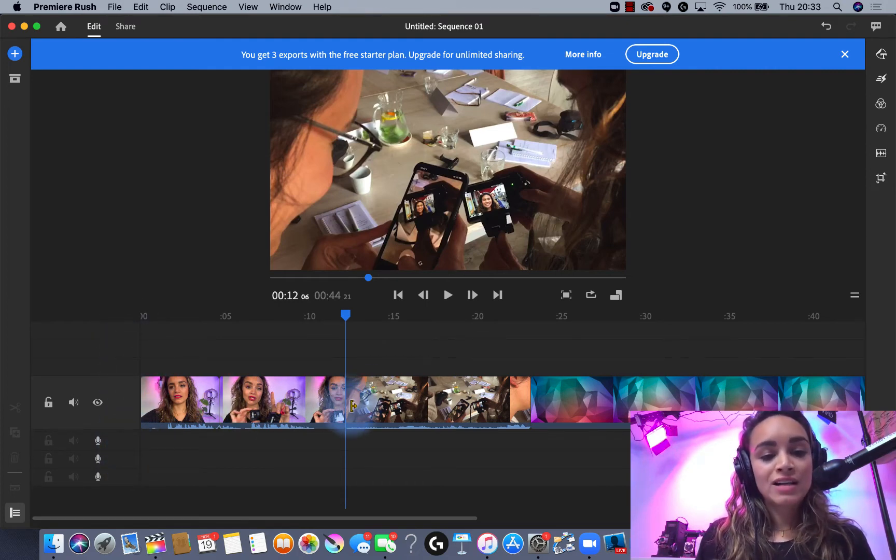
pyautogui.click(409, 405)
pyautogui.moveTo(423, 377); pyautogui.dragTo(317, 361)
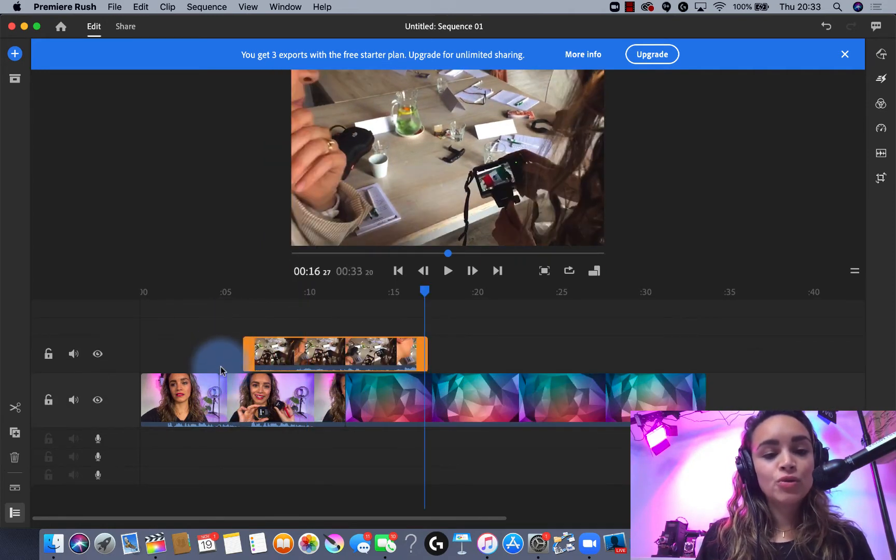
pyautogui.click(400, 394)
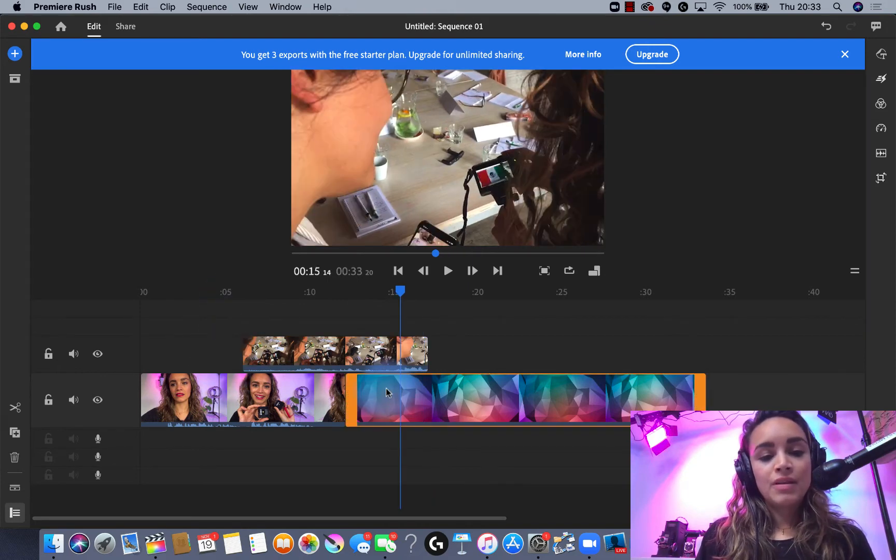
pyautogui.moveTo(387, 392); pyautogui.dragTo(388, 317)
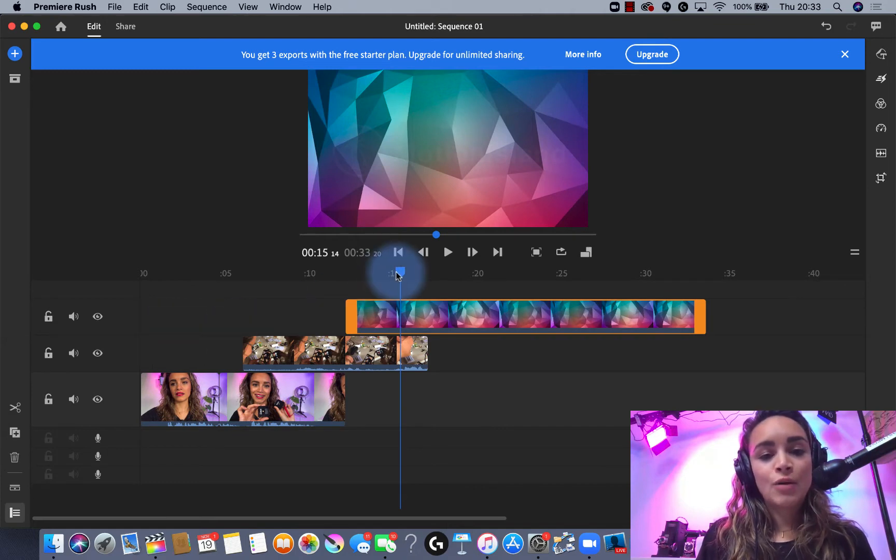
# Preview the stacked tracks at several points to see which clip covers the others
pyautogui.moveTo(398, 274)
pyautogui.mouseDown()
pyautogui.moveTo(350, 272)
pyautogui.moveTo(387, 273)
pyautogui.mouseUp()
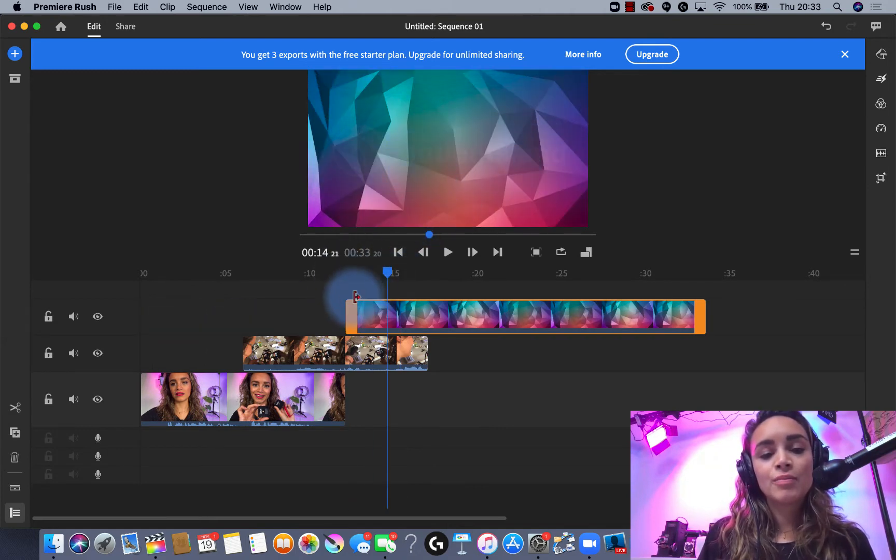
pyautogui.moveTo(380, 273); pyautogui.dragTo(360, 272)
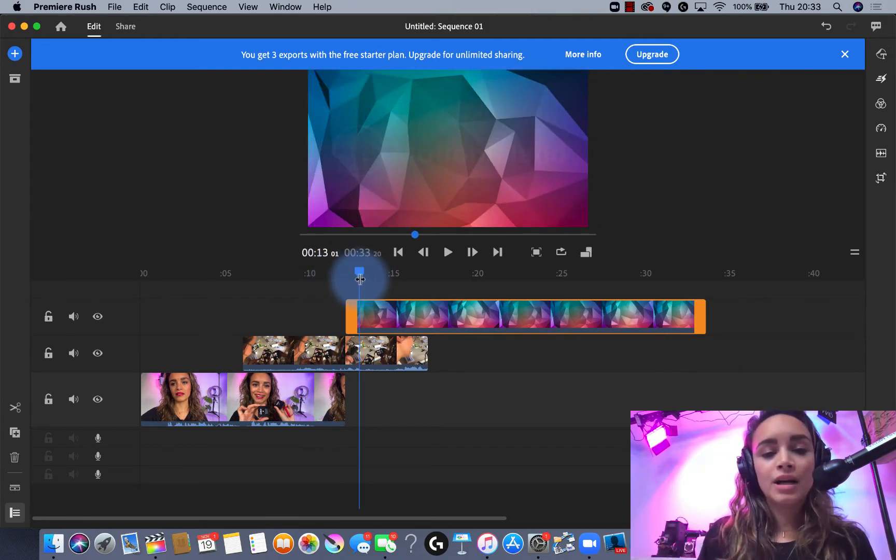
pyautogui.moveTo(359, 279); pyautogui.dragTo(157, 275)
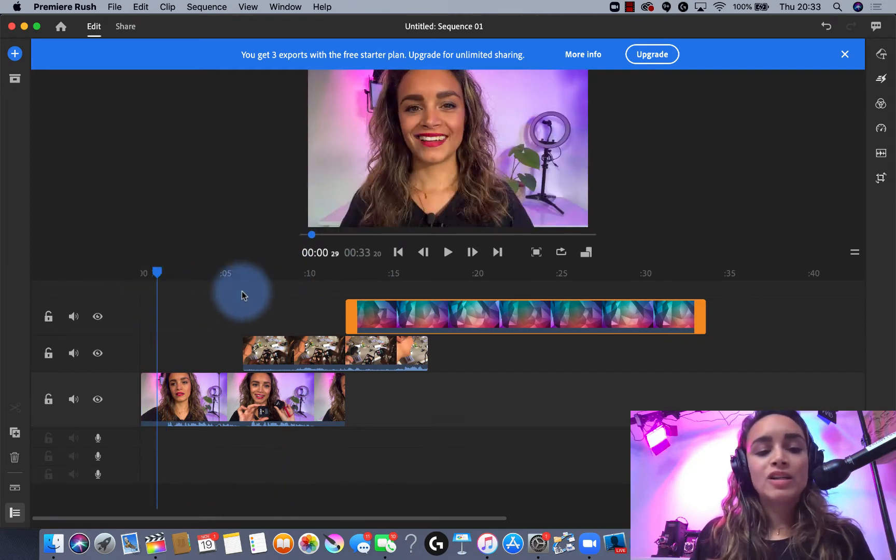
pyautogui.moveTo(241, 296); pyautogui.dragTo(302, 294)
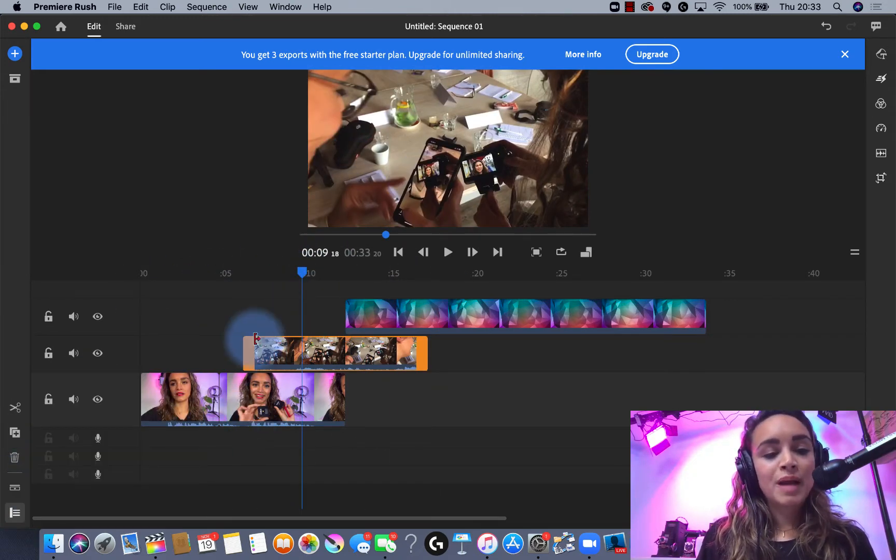
# Try muting, hiding and locking the workshop clip's track, switching each setting back
pyautogui.click(73, 354)
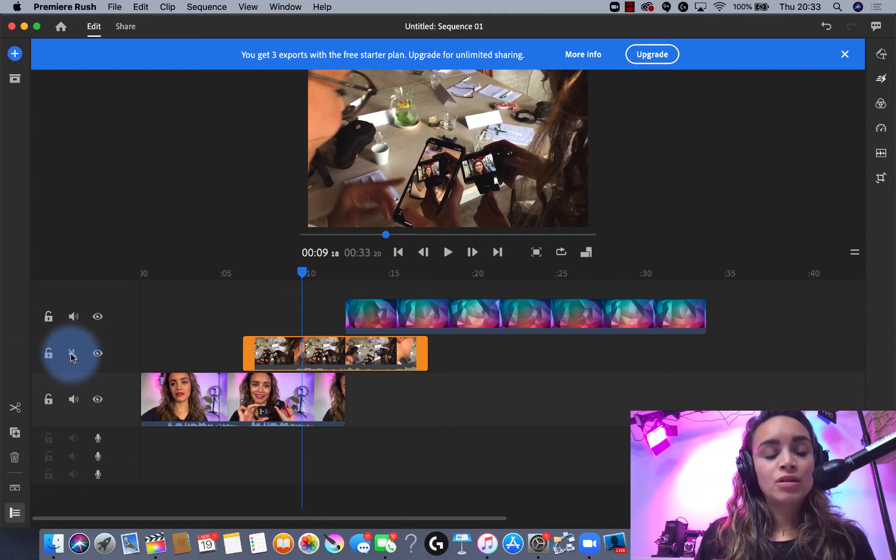
pyautogui.click(72, 354)
pyautogui.click(98, 354)
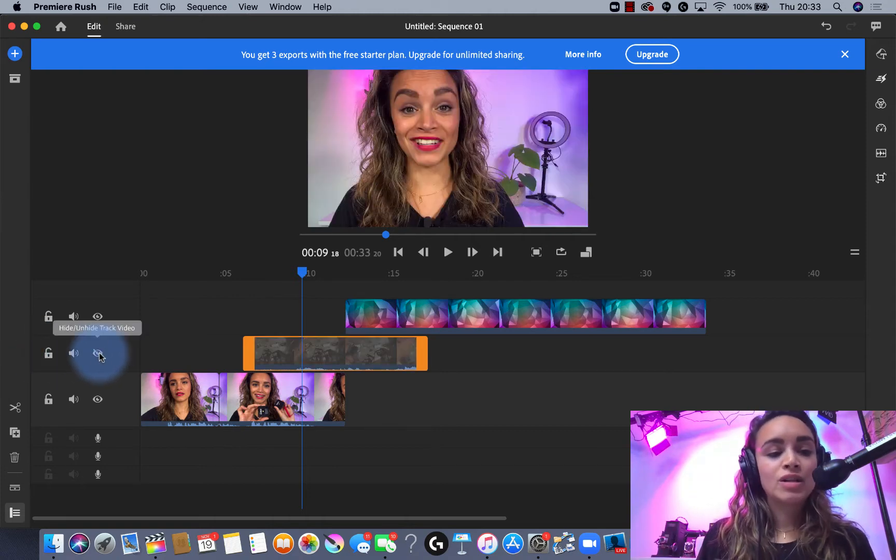
pyautogui.click(99, 355)
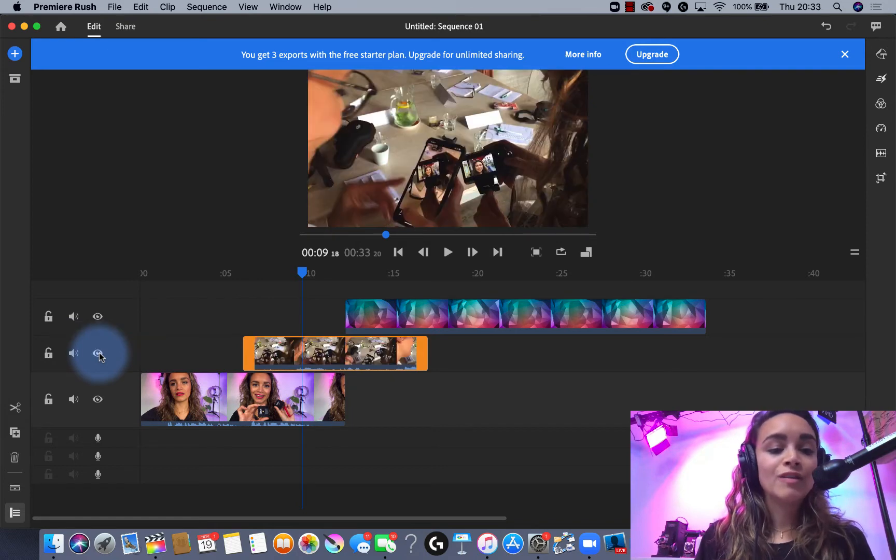
pyautogui.click(43, 356)
pyautogui.click(45, 354)
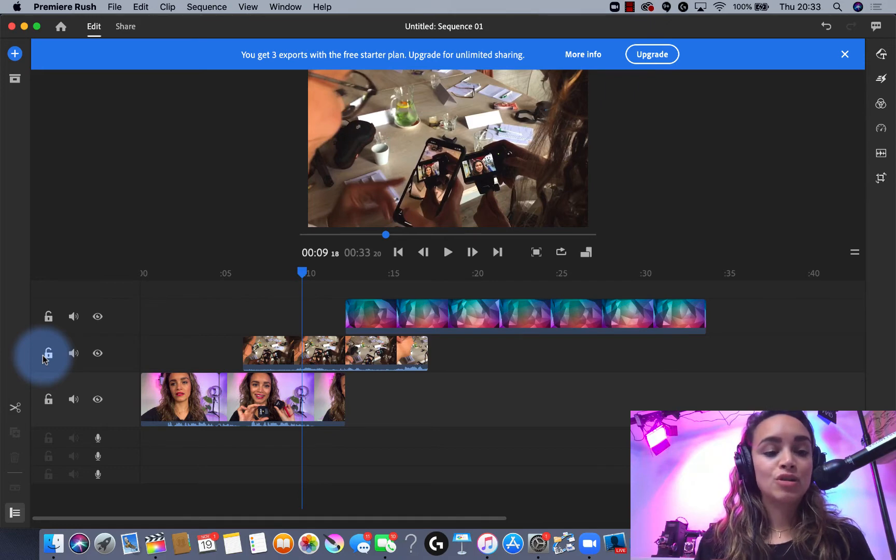
# Collapse the track controls beside the timeline
pyautogui.click(15, 513)
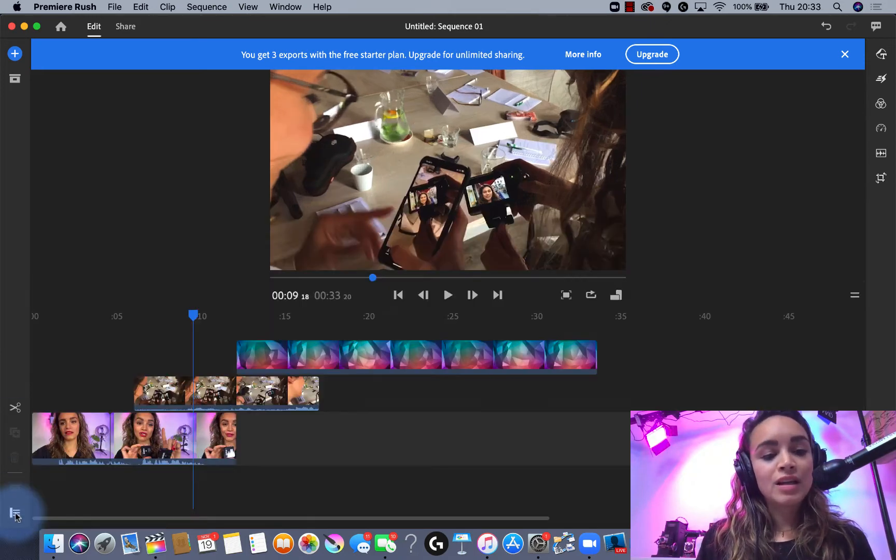
pyautogui.click(15, 513)
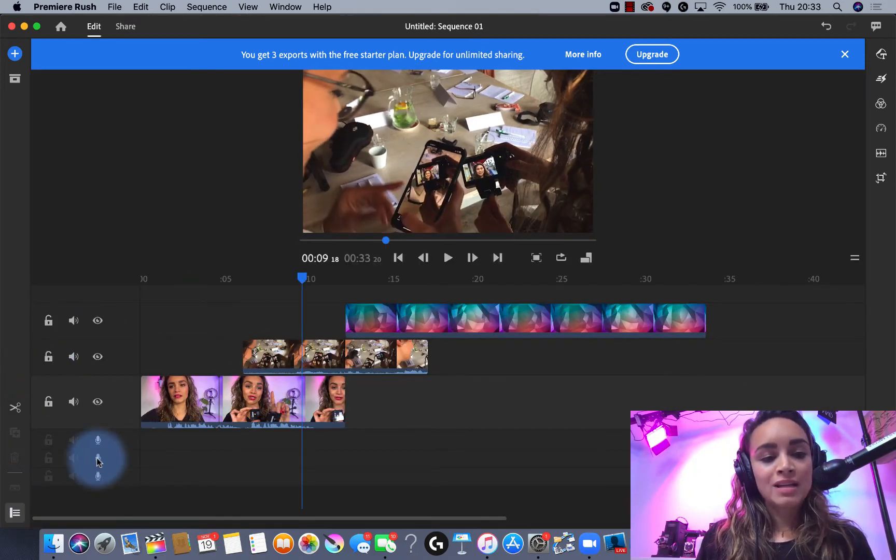
pyautogui.click(13, 510)
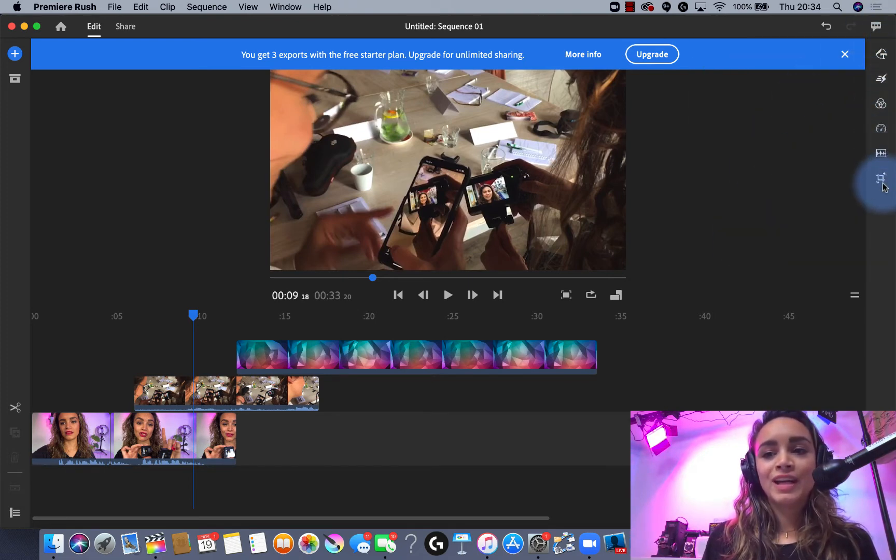
# Select the second talking-head segment and review the title, transition and overlay graphics available to add
pyautogui.click(173, 425)
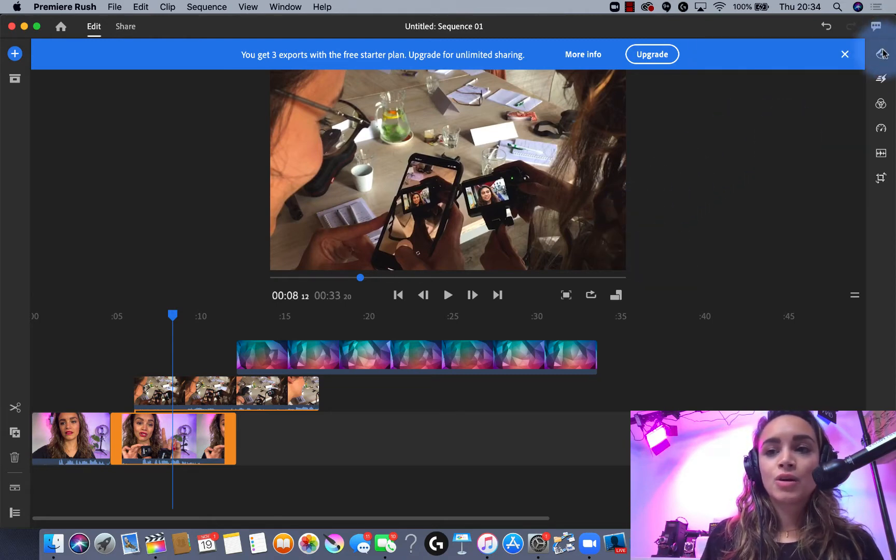
pyautogui.click(882, 54)
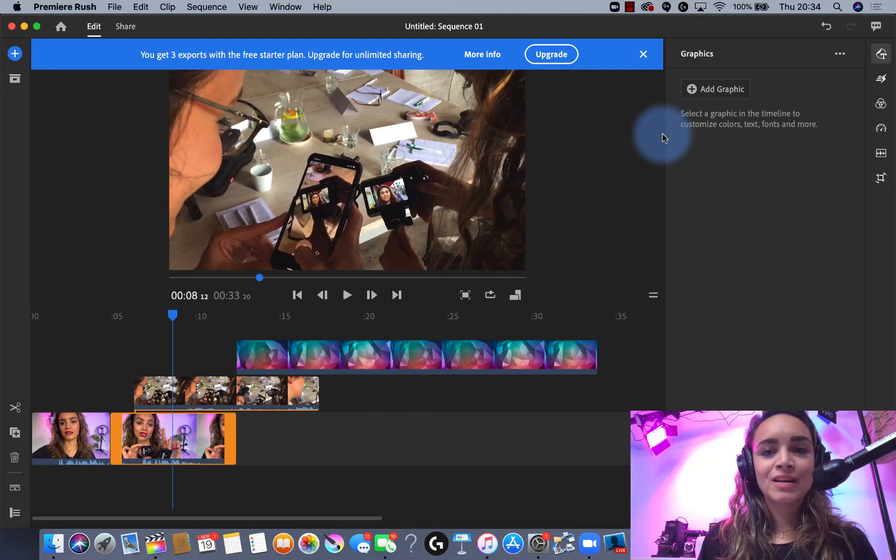
pyautogui.click(728, 90)
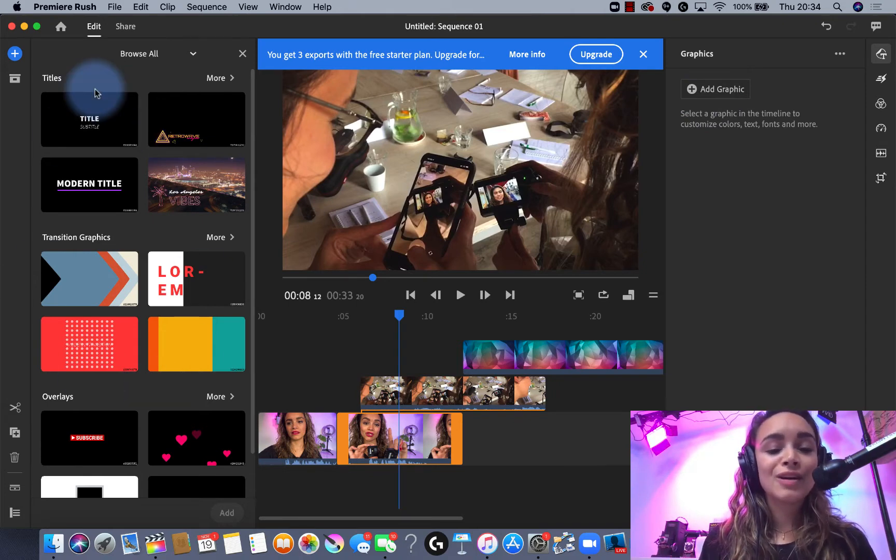
pyautogui.scroll(-2, 118, 322)
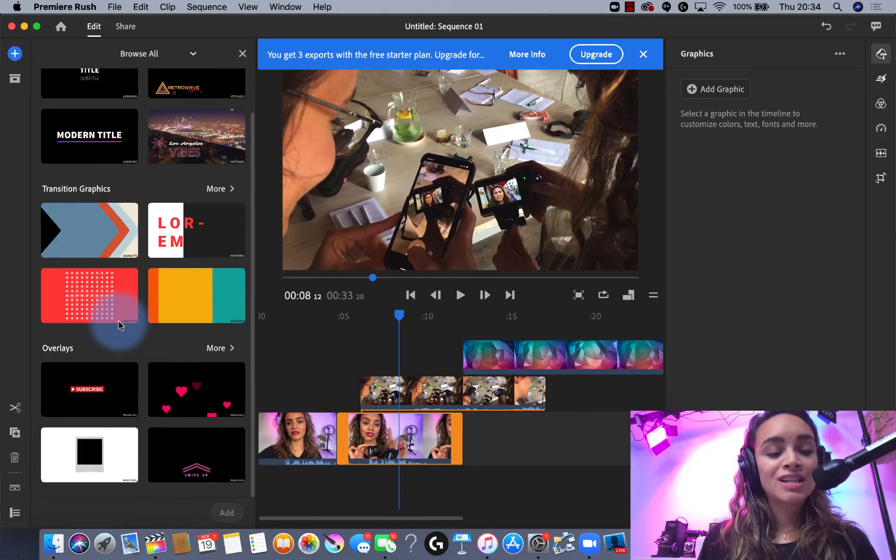
pyautogui.scroll(2, 119, 322)
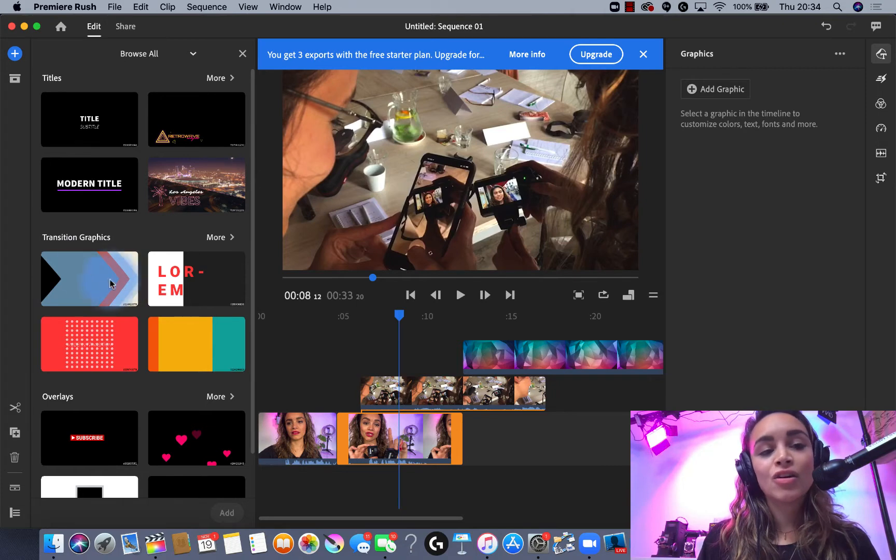
# Add the Light and Bold Line Title from the Titles collection above the first talking-head segment, at the start of the sequence
pyautogui.click(230, 78)
pyautogui.scroll(-8, 146, 295)
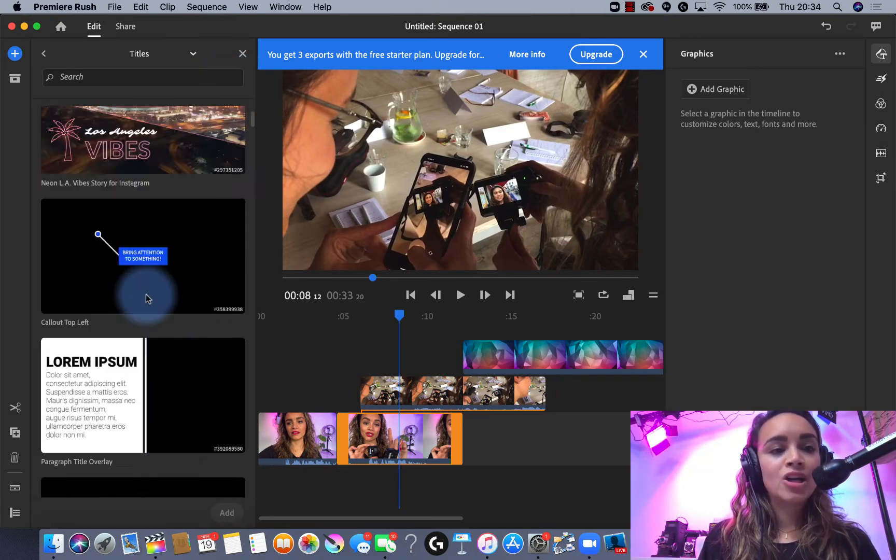
pyautogui.scroll(-10, 146, 294)
pyautogui.scroll(5, 145, 294)
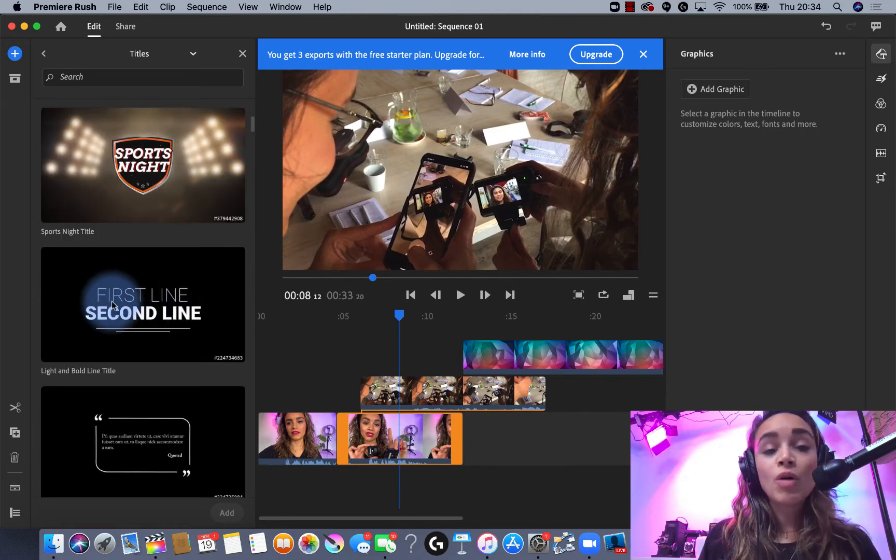
pyautogui.click(111, 301)
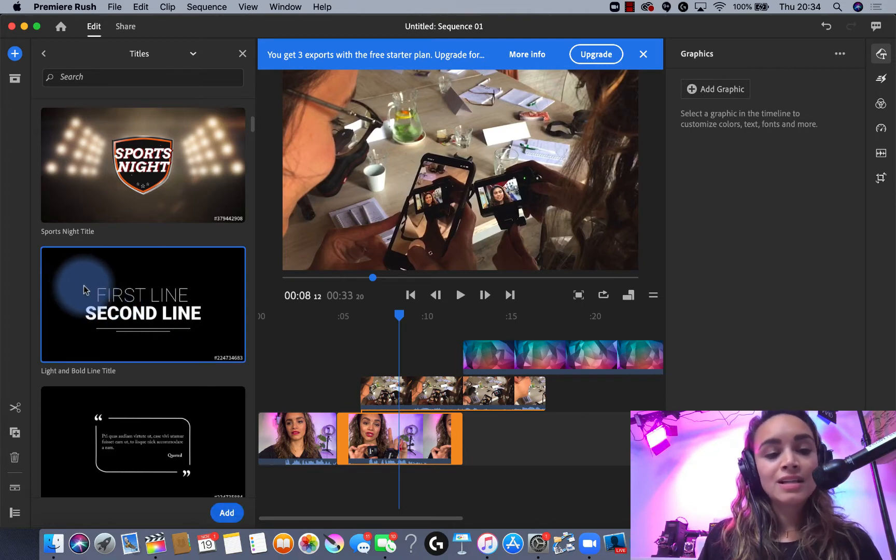
pyautogui.moveTo(84, 284); pyautogui.dragTo(260, 380)
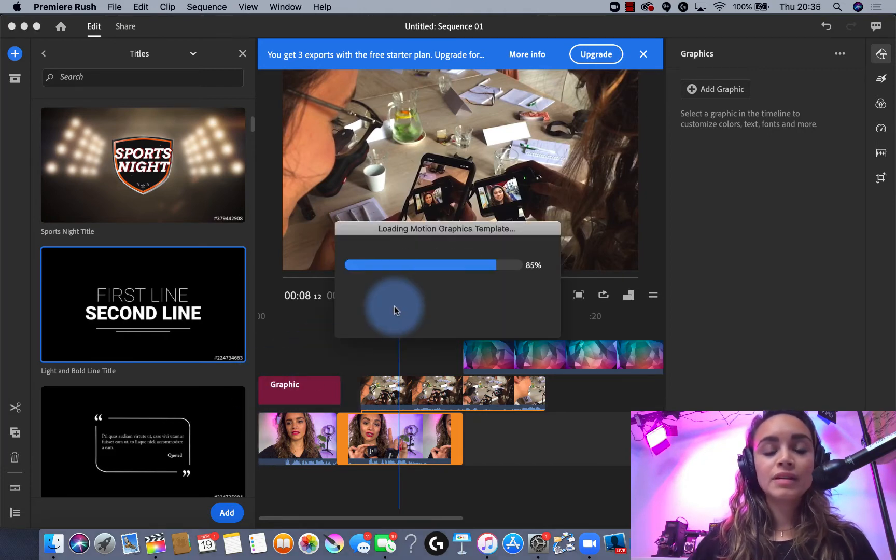
# Play the sequence from 00:00 to preview the added title over the talking-head clip
pyautogui.moveTo(395, 311); pyautogui.dragTo(253, 341)
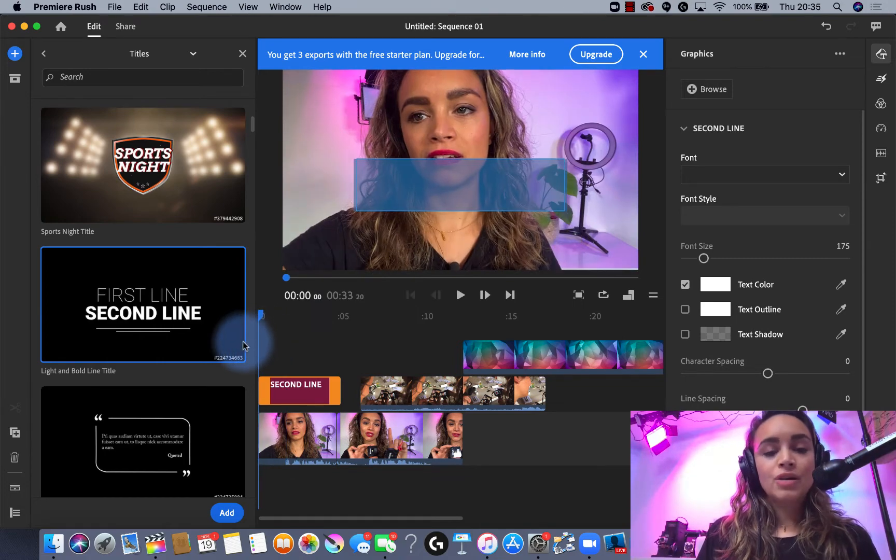
pyautogui.moveTo(260, 316)
pyautogui.mouseDown()
pyautogui.moveTo(336, 314)
pyautogui.moveTo(249, 320)
pyautogui.mouseUp()
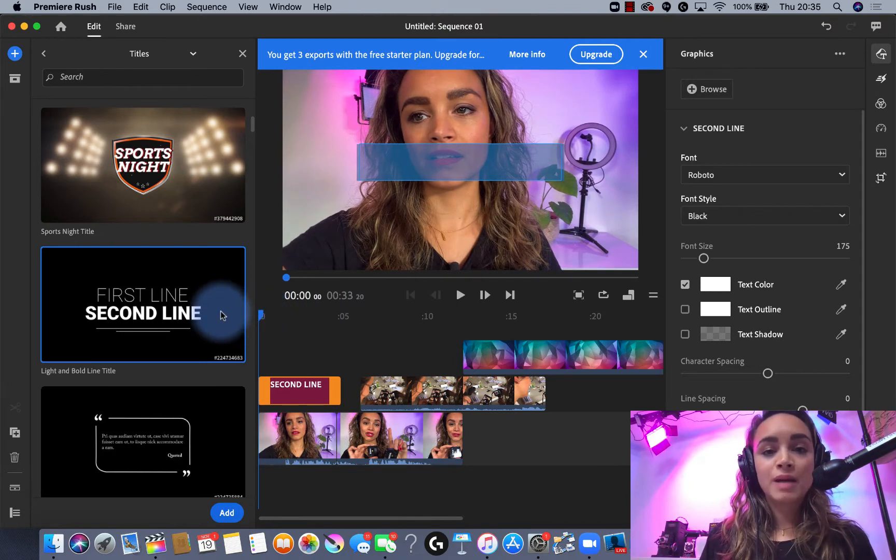
pyautogui.press('space')
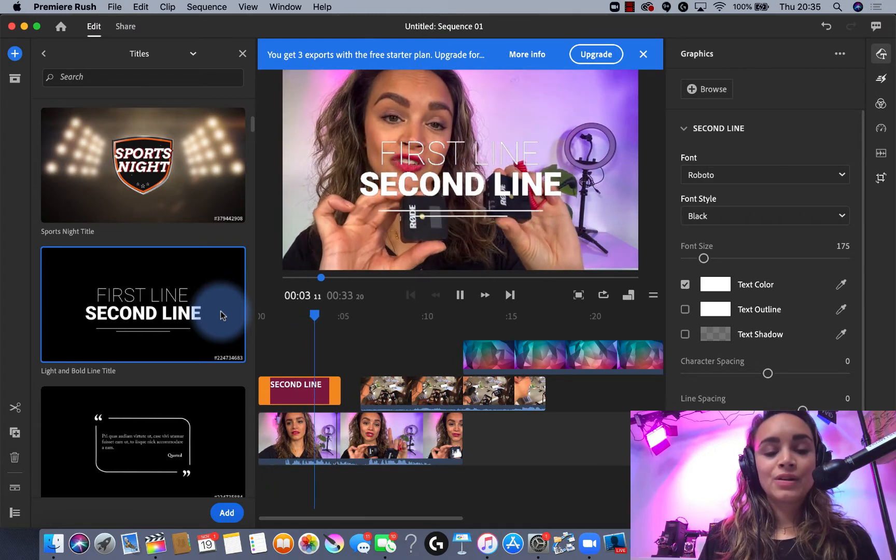
# Stop playback and examine the font, style, colour and spacing settings for the title's second and first lines
pyautogui.press('space')
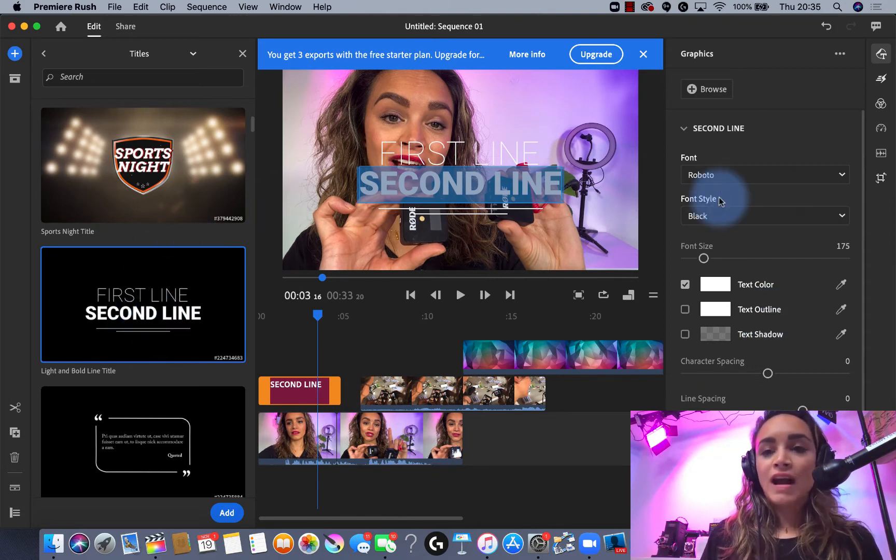
pyautogui.click(723, 175)
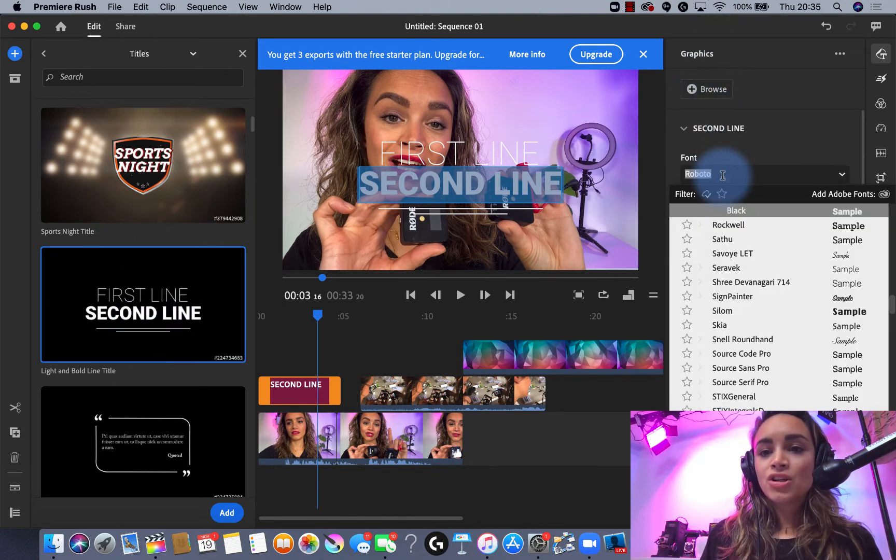
pyautogui.click(772, 126)
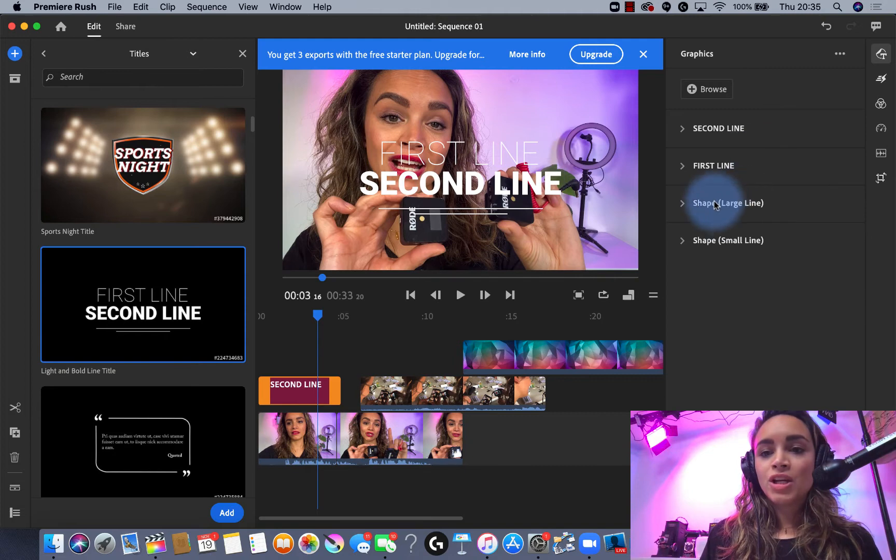
pyautogui.click(737, 206)
pyautogui.click(749, 166)
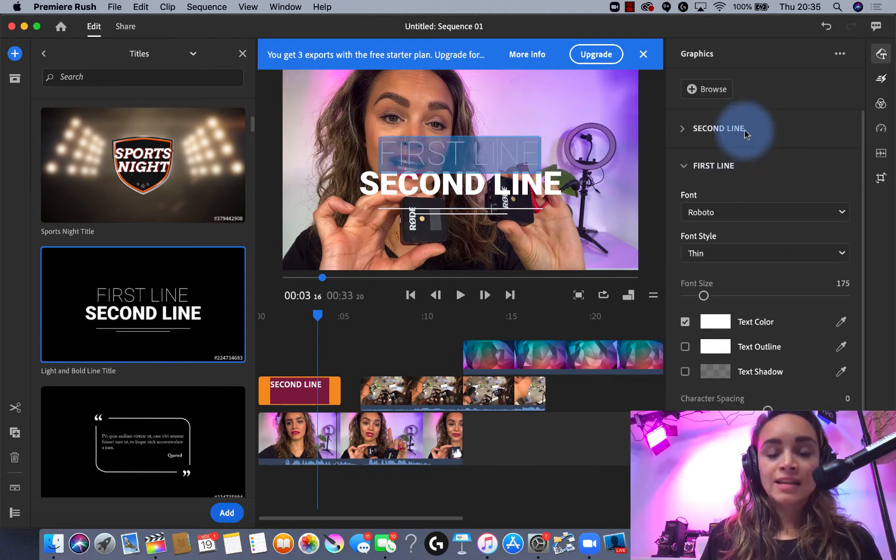
pyautogui.scroll(-2, 734, 260)
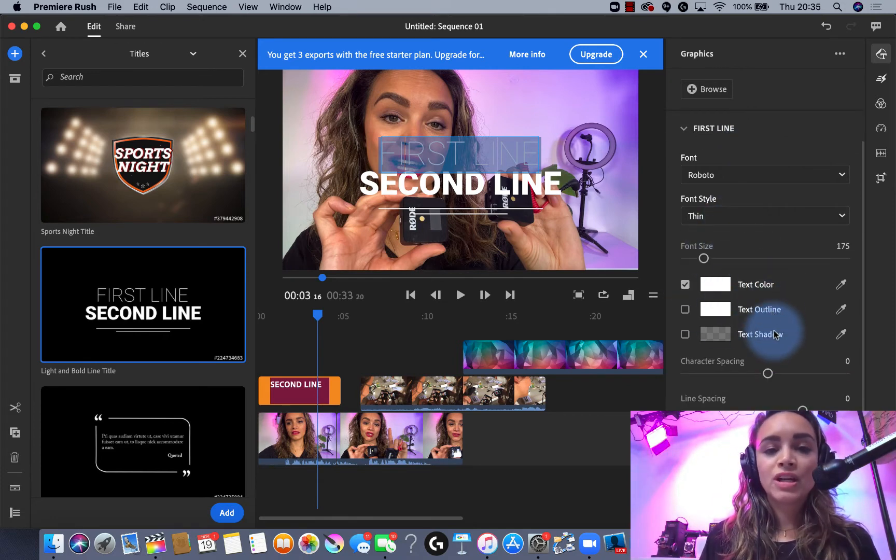
pyautogui.scroll(-2, 763, 394)
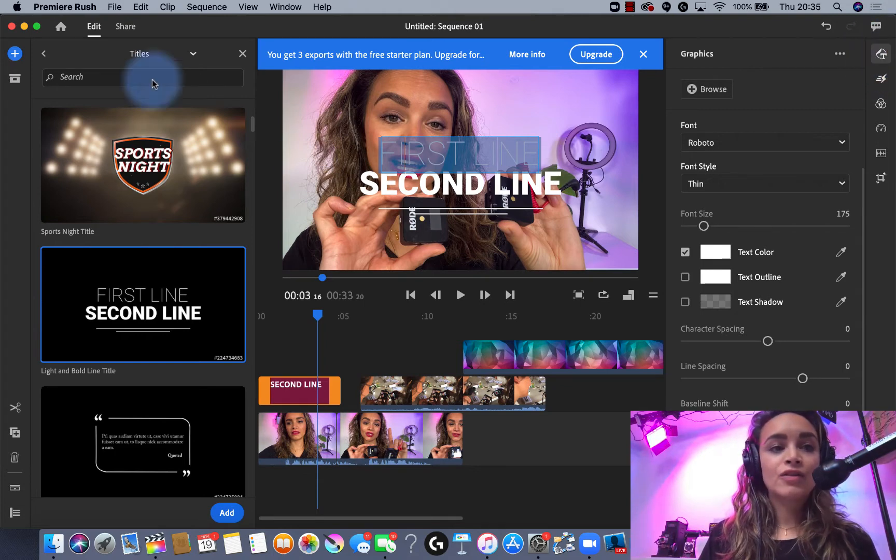
# Add the pink circled thumbs-up graphic from the Overlays collection on a new track above the B-roll clip, starting where that clip starts
pyautogui.click(45, 56)
pyautogui.click(194, 54)
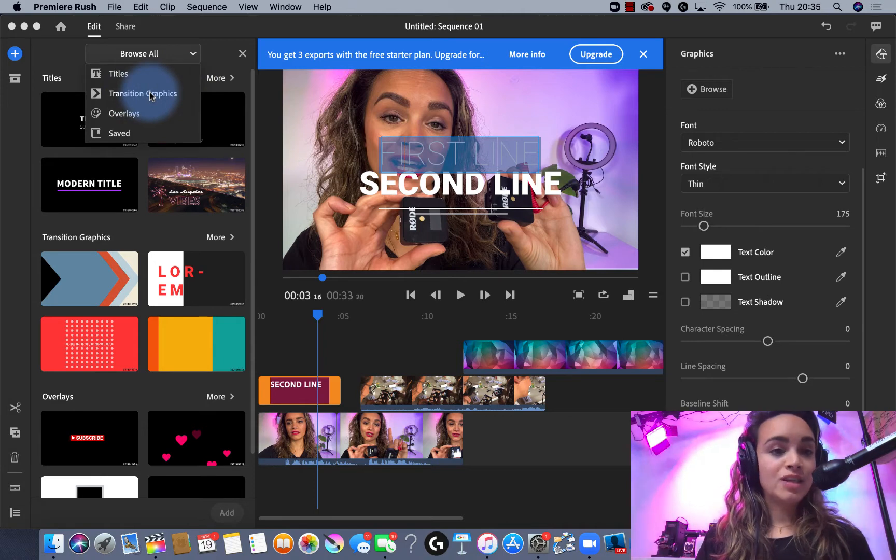
pyautogui.click(126, 115)
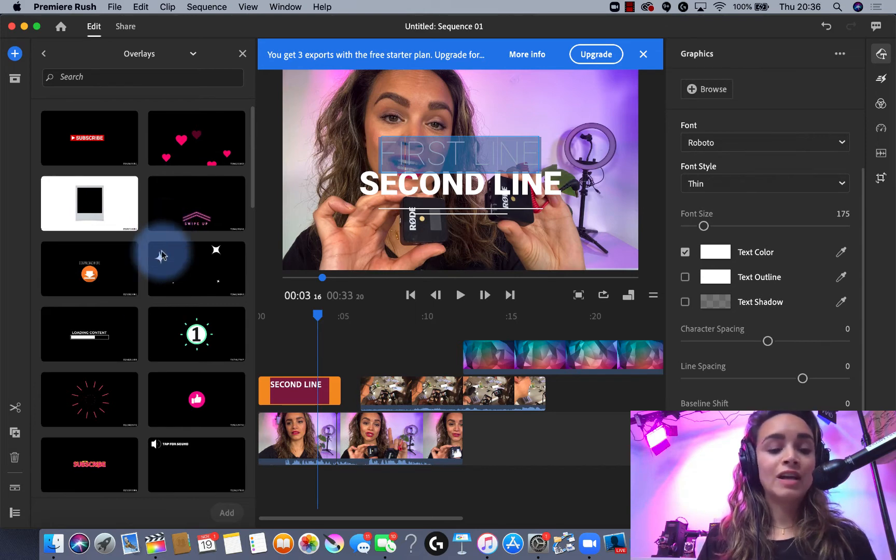
pyautogui.scroll(-3, 151, 342)
pyautogui.moveTo(185, 282); pyautogui.dragTo(365, 334)
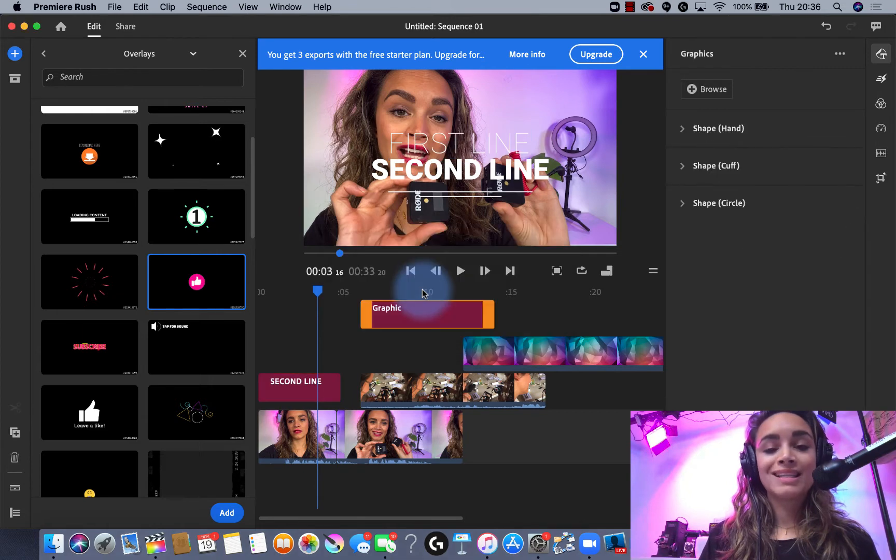
# Play the sequence from 00:07 to preview the thumbs-up overlay on the B-roll clip
pyautogui.click(377, 289)
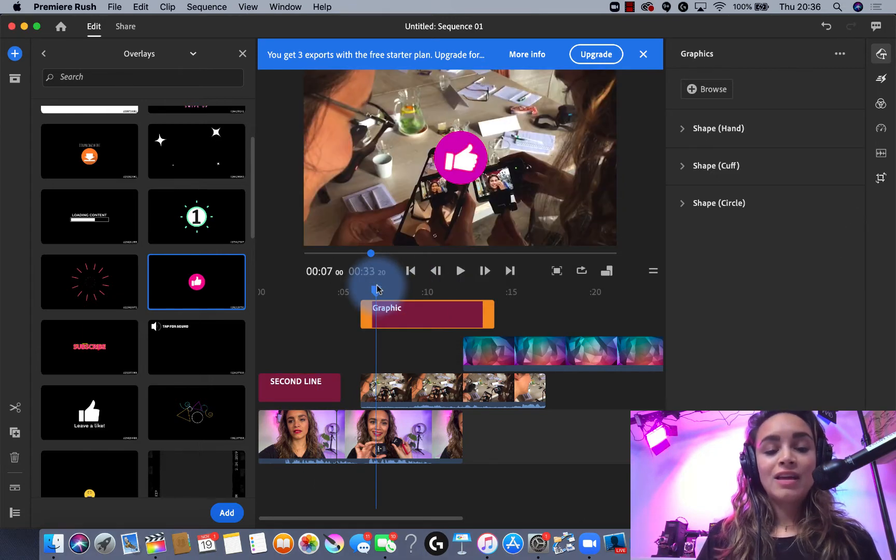
pyautogui.press('space')
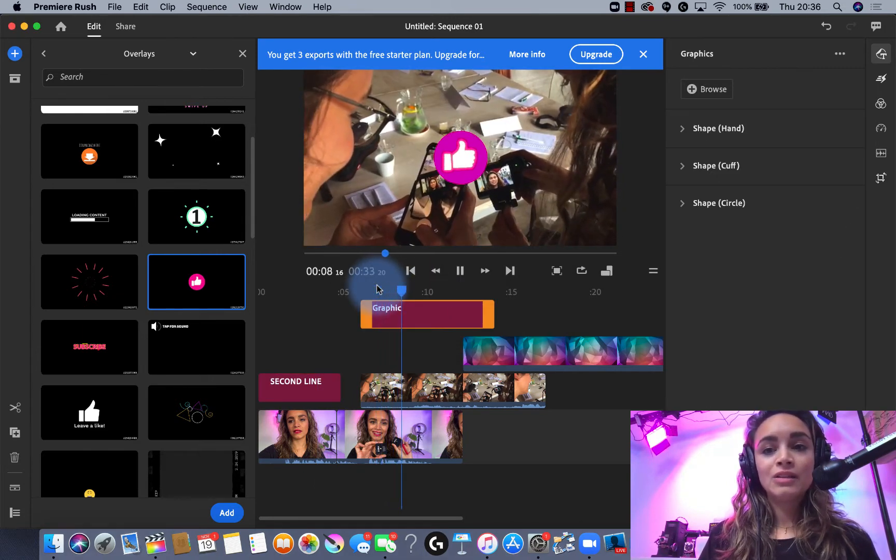
pyautogui.press('space')
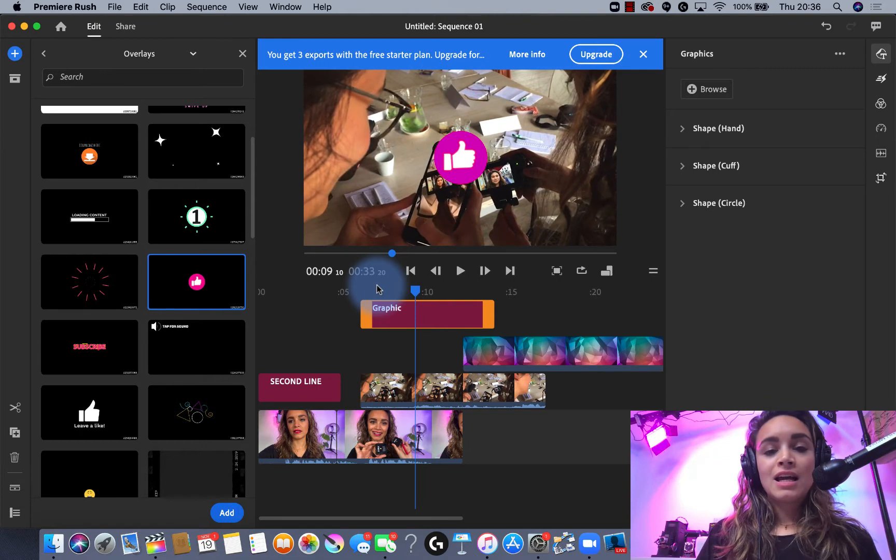
# Examine the thumbs-up graphic's Hand and Cuff shape settings, and show the Saved graphics collection
pyautogui.click(683, 128)
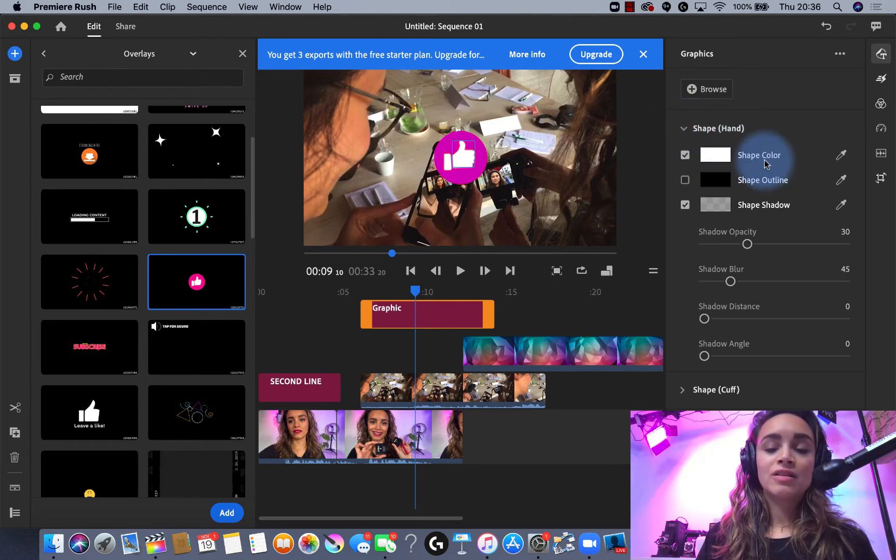
pyautogui.click(683, 129)
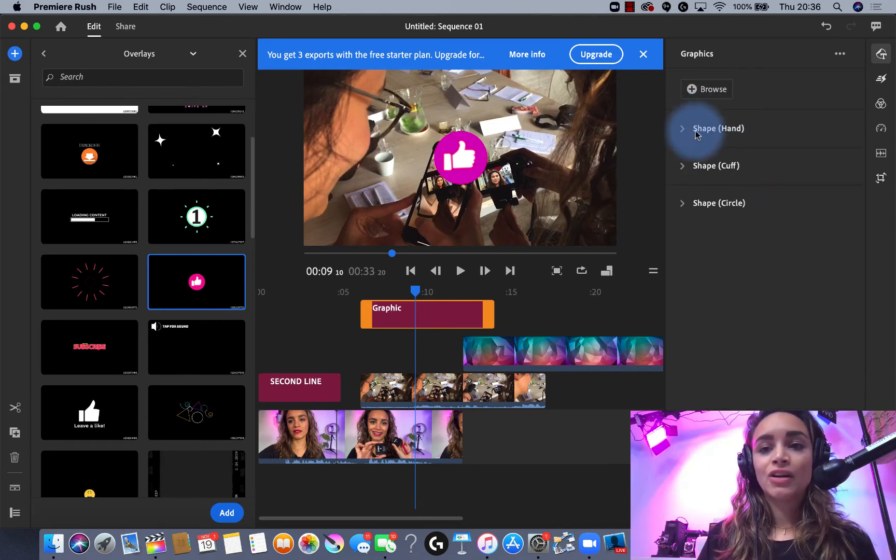
pyautogui.click(716, 166)
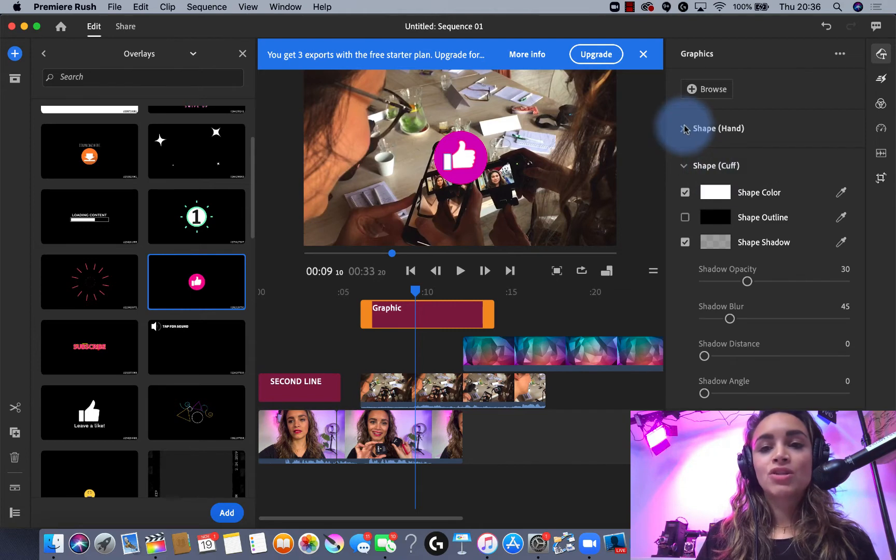
pyautogui.click(689, 166)
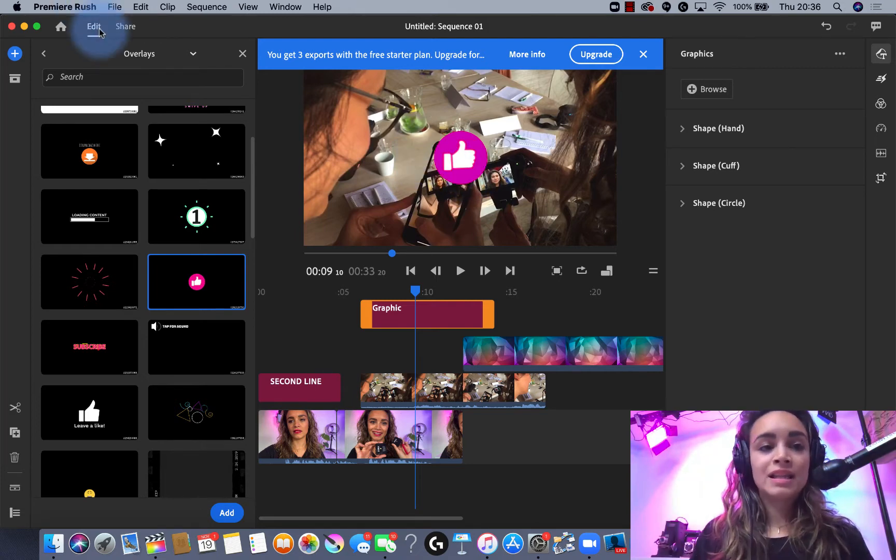
pyautogui.click(191, 54)
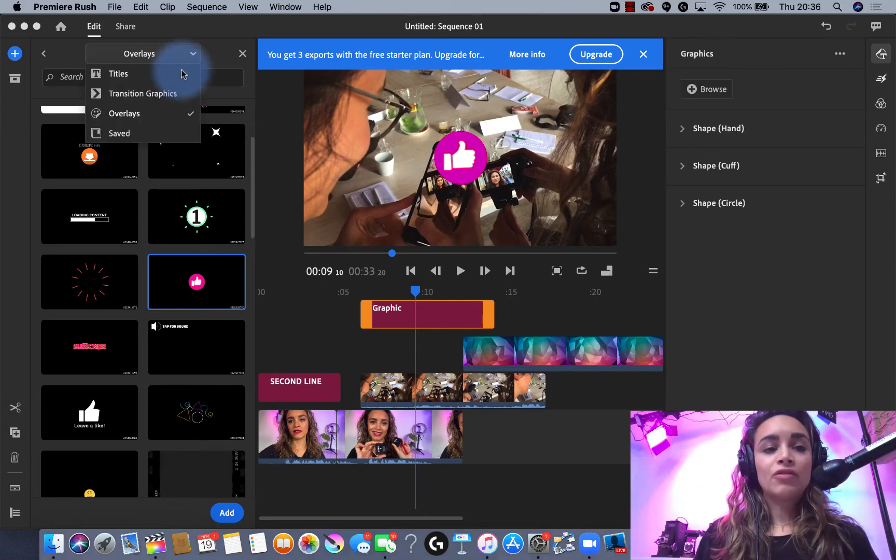
pyautogui.click(123, 134)
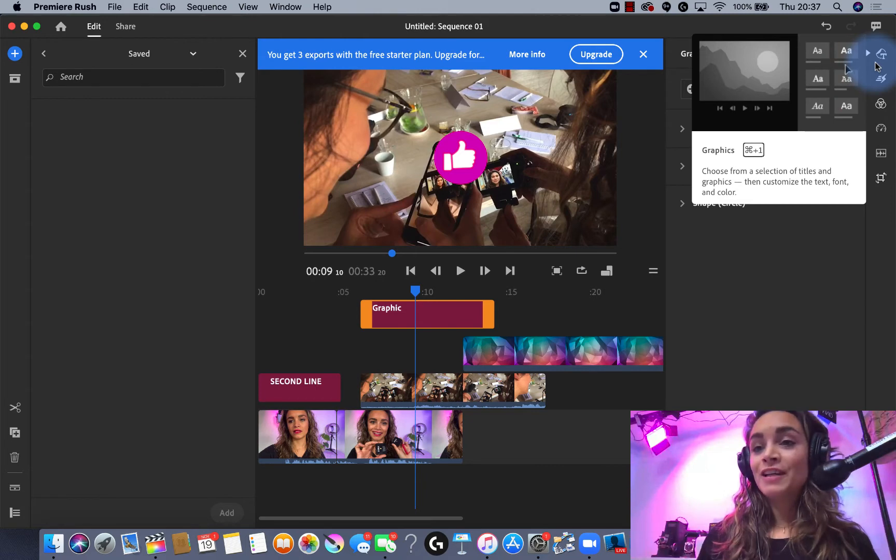
# Apply the Wipe Up transition to the thumbs-up graphic and to the cut between the first two talking-head segments
pyautogui.click(882, 80)
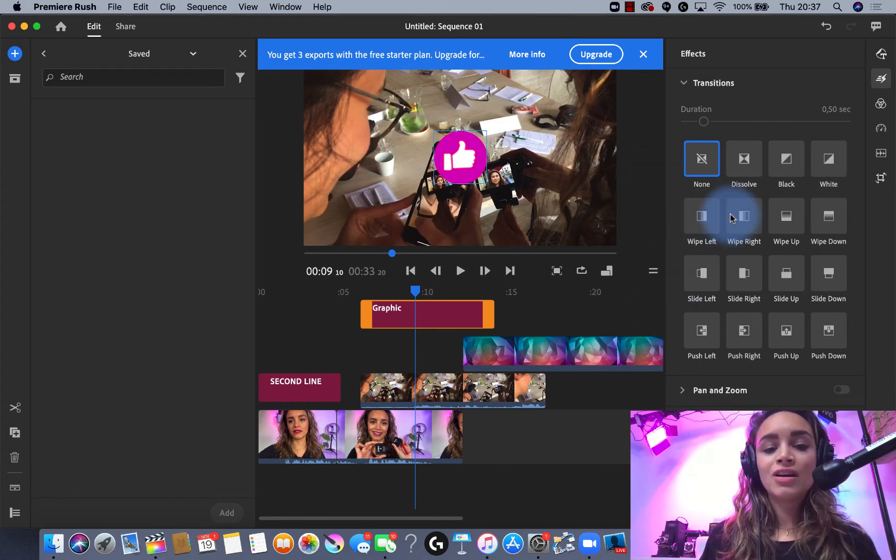
pyautogui.click(783, 218)
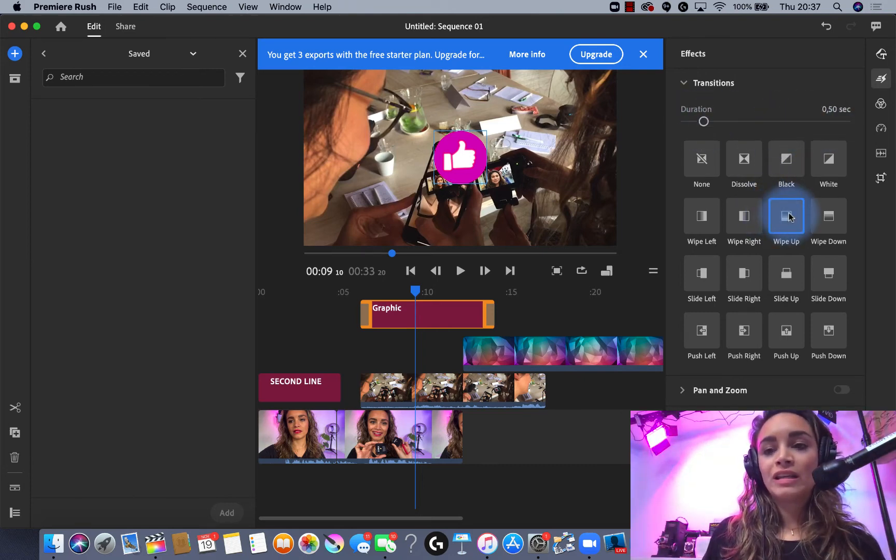
pyautogui.moveTo(789, 215)
pyautogui.mouseDown()
pyautogui.moveTo(549, 296)
pyautogui.moveTo(460, 348)
pyautogui.moveTo(409, 400)
pyautogui.moveTo(355, 407)
pyautogui.moveTo(338, 432)
pyautogui.mouseUp()
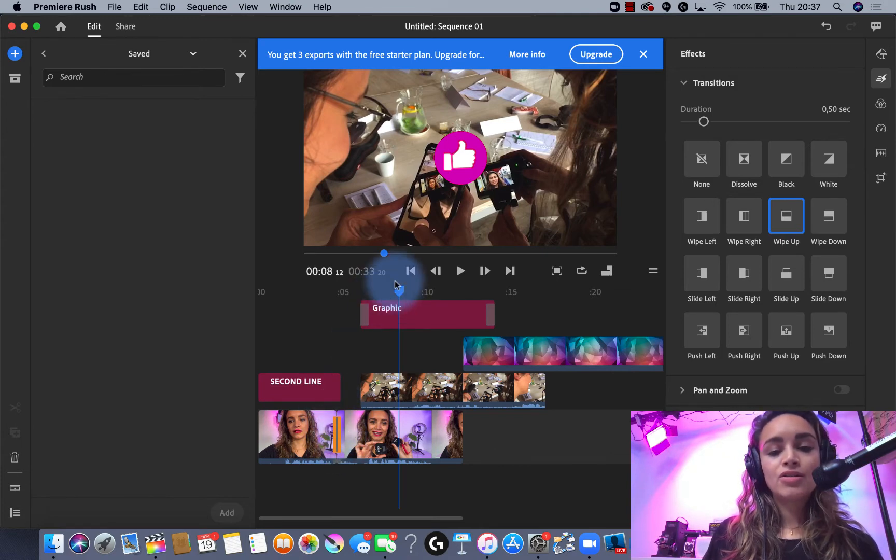
# Play the sequence from about 00:04 to preview the Wipe Up transition between the talking-head segments
pyautogui.moveTo(398, 292); pyautogui.dragTo(328, 298)
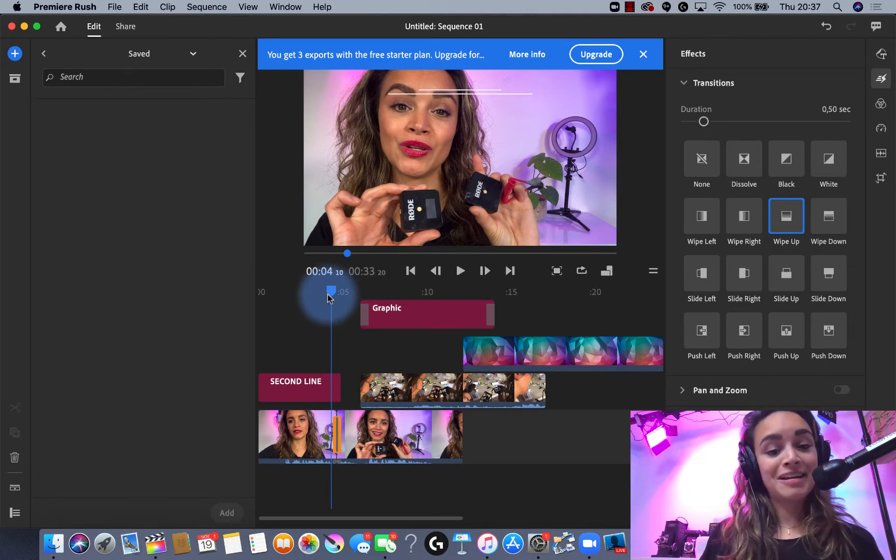
pyautogui.press('space')
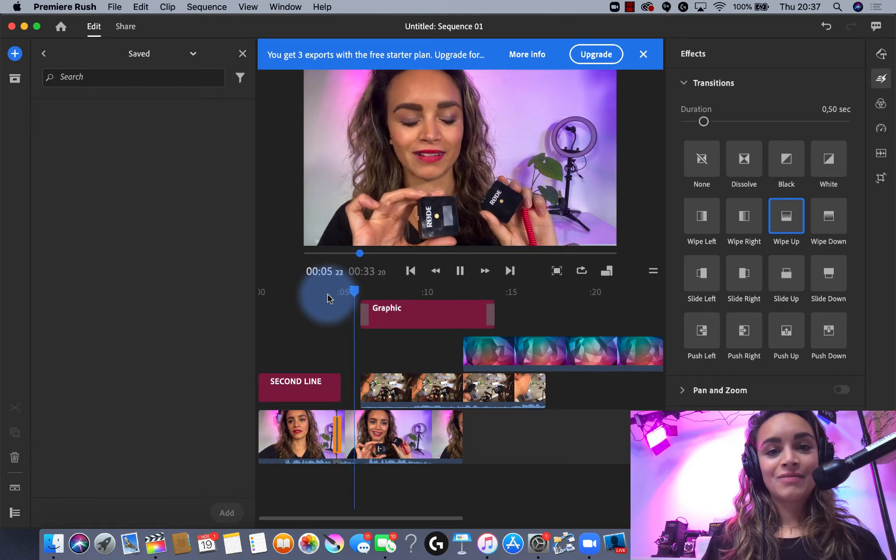
pyautogui.click(330, 290)
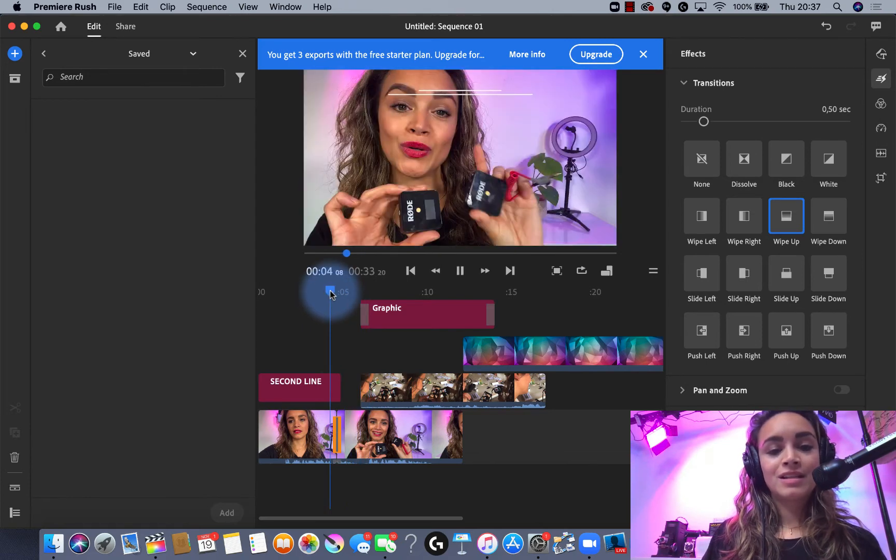
pyautogui.click(368, 379)
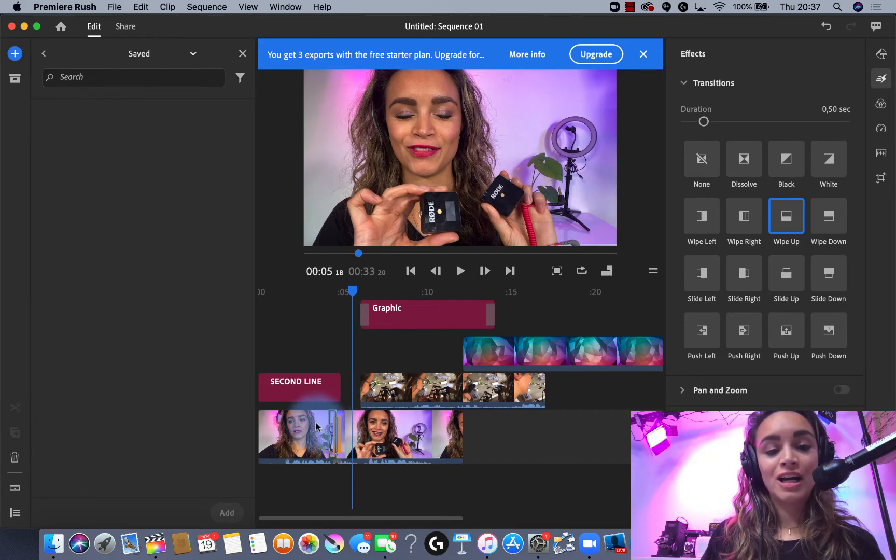
pyautogui.click(334, 432)
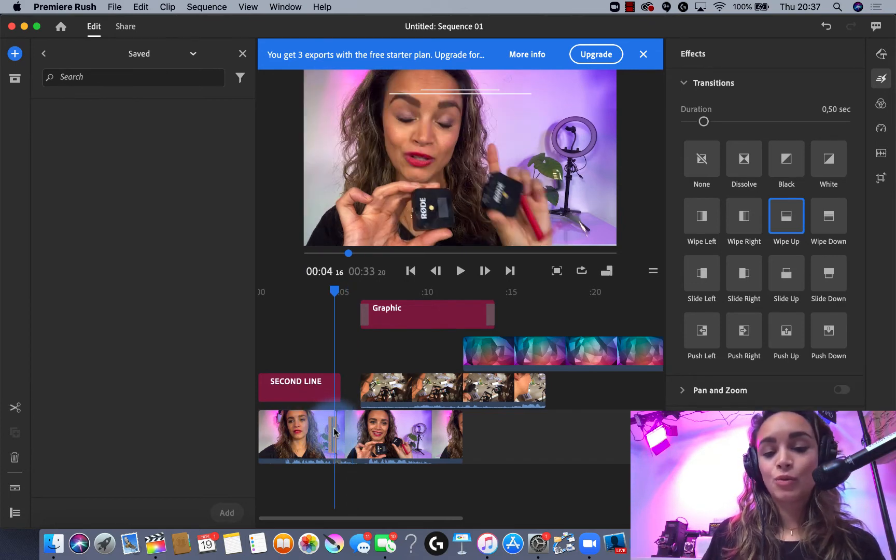
# Apply the Black transition to both ends of the title graphic with a duration of 1,53 sec
pyautogui.click(329, 386)
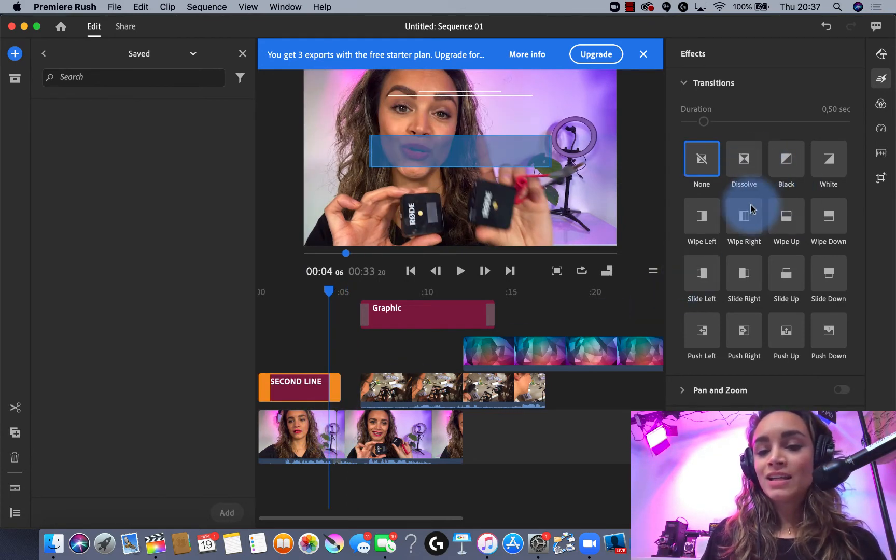
pyautogui.click(786, 158)
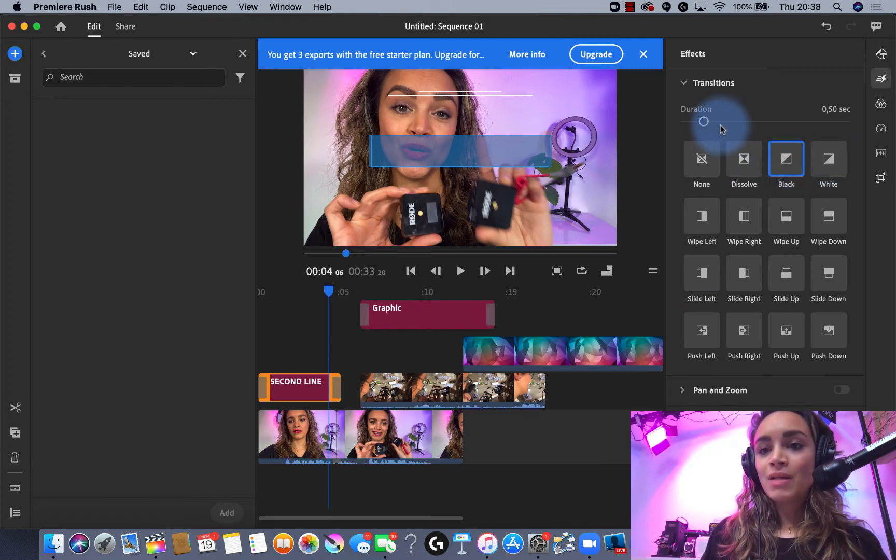
pyautogui.moveTo(704, 121); pyautogui.dragTo(763, 121)
pyautogui.click(786, 158)
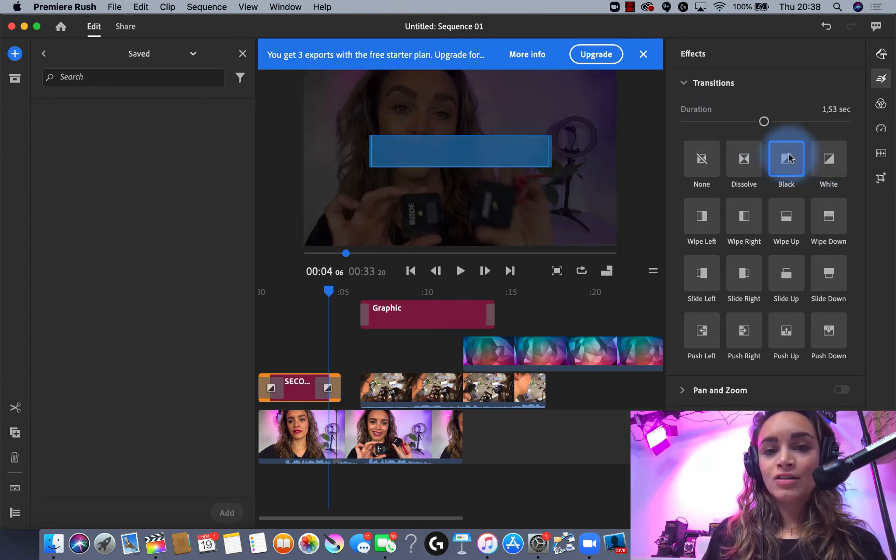
# Place the Black transition on the cut between the two talking-head segments and remove the one at the title's end
pyautogui.moveTo(786, 159); pyautogui.dragTo(349, 415)
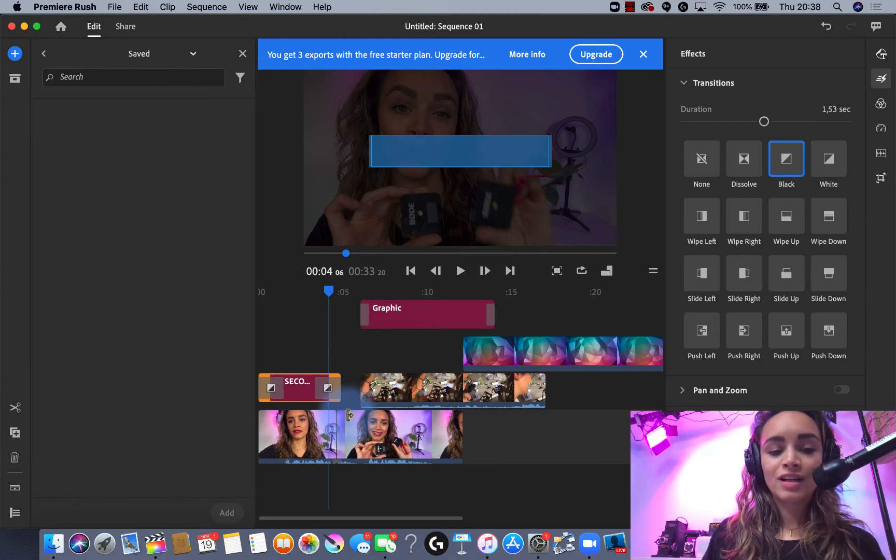
pyautogui.click(312, 296)
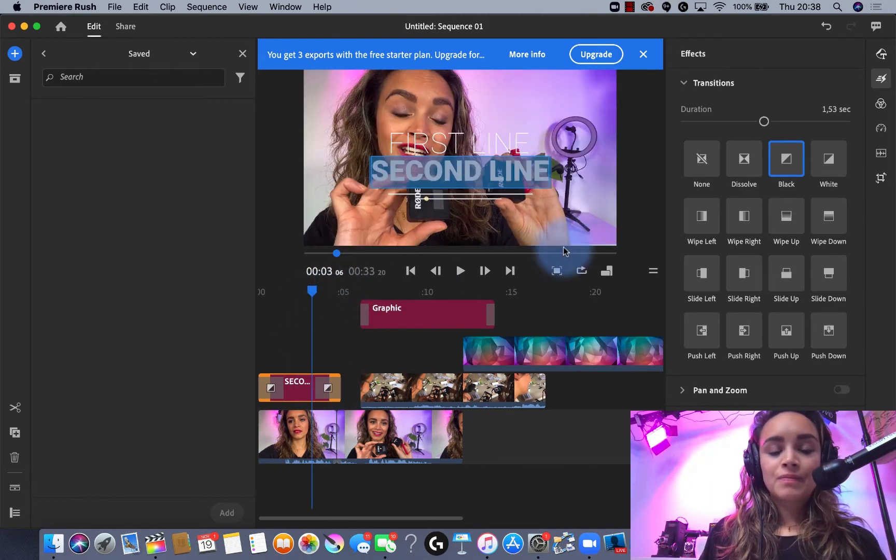
pyautogui.moveTo(786, 158); pyautogui.dragTo(335, 441)
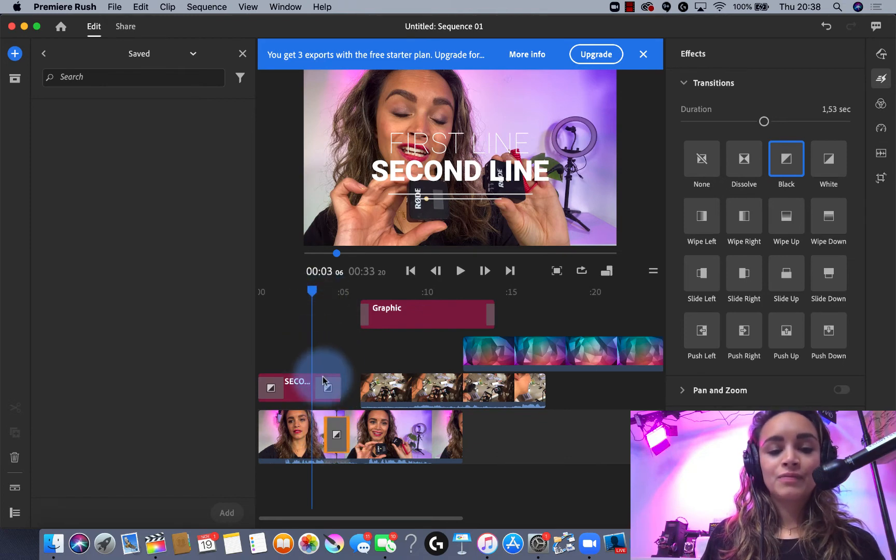
pyautogui.click(325, 383)
# Play the sequence from about 00:04 to preview the Black transition between the talking-head segments
pyautogui.click(320, 318)
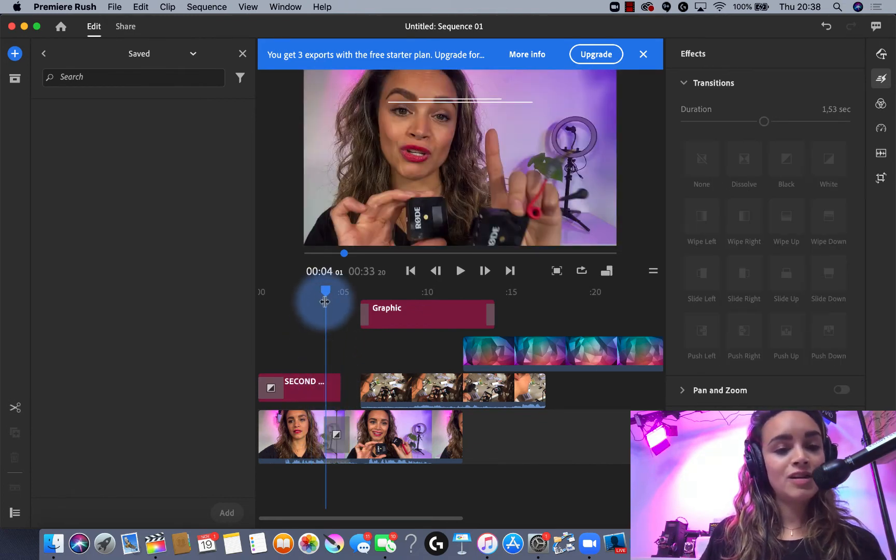
pyautogui.press('space')
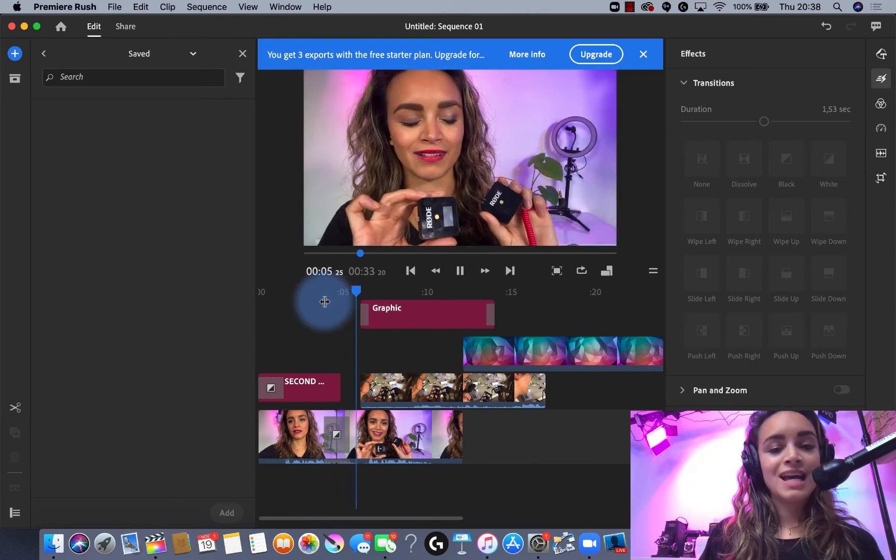
pyautogui.press('space')
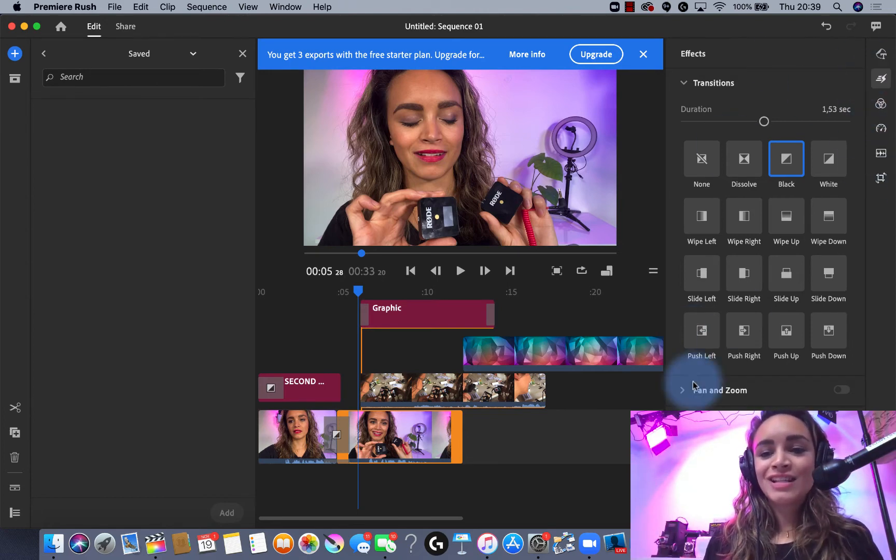
# Try the Cinematic, Film, SL Fuji and Mono color presets on the second talking-head segment and apply SL Noir 1
pyautogui.moveTo(687, 391)
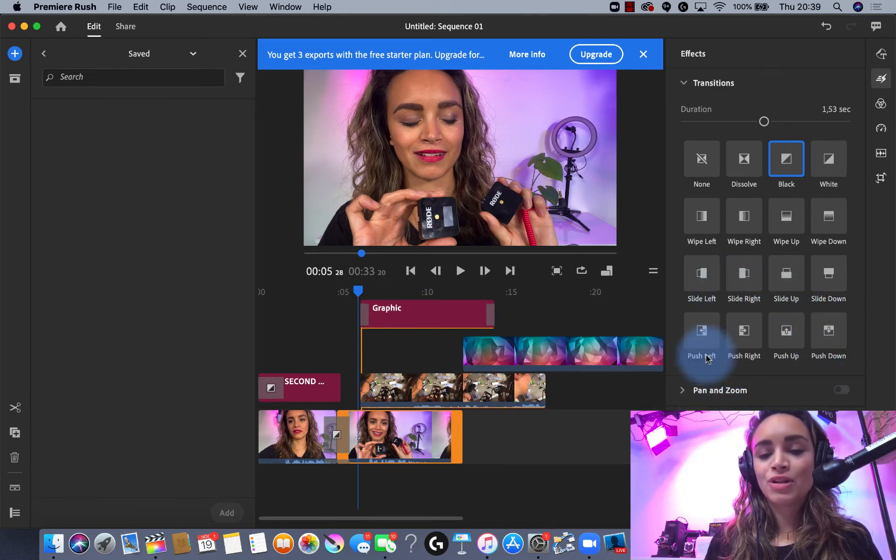
pyautogui.moveTo(766, 394)
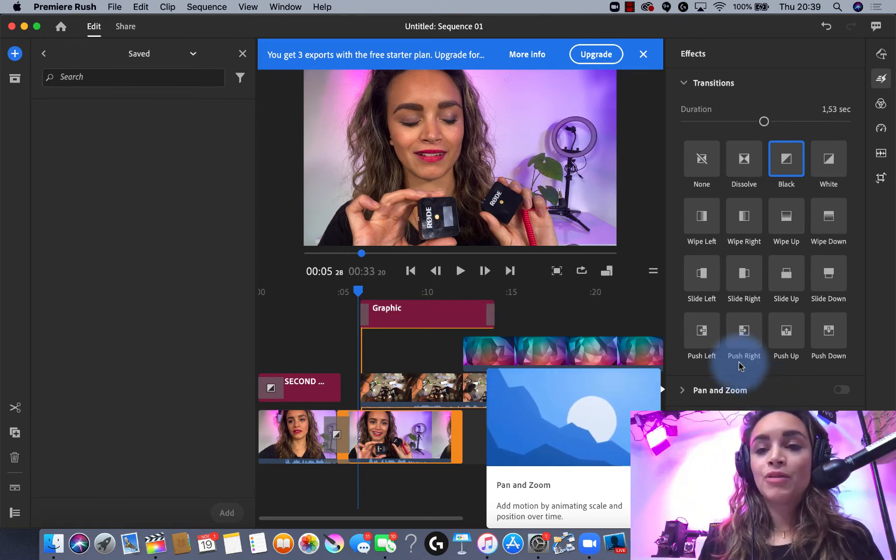
pyautogui.click(881, 104)
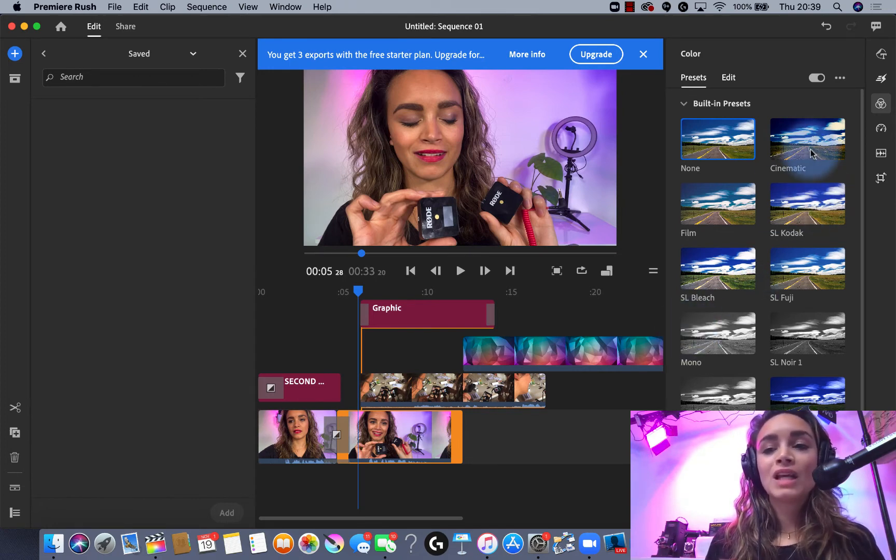
pyautogui.click(784, 144)
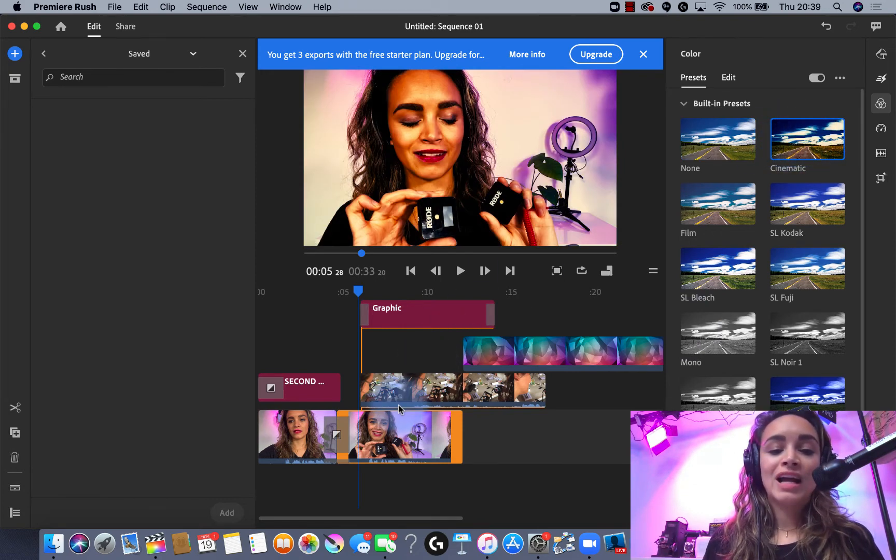
pyautogui.click(727, 212)
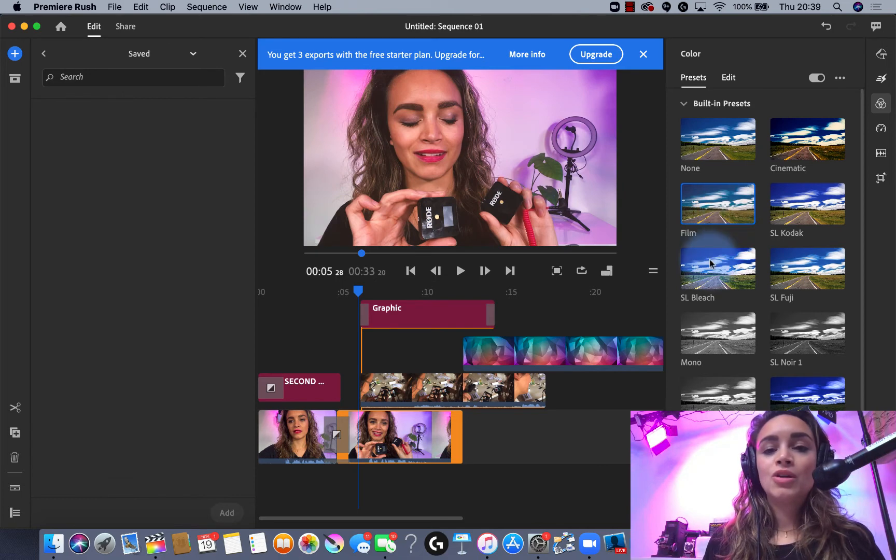
pyautogui.click(804, 269)
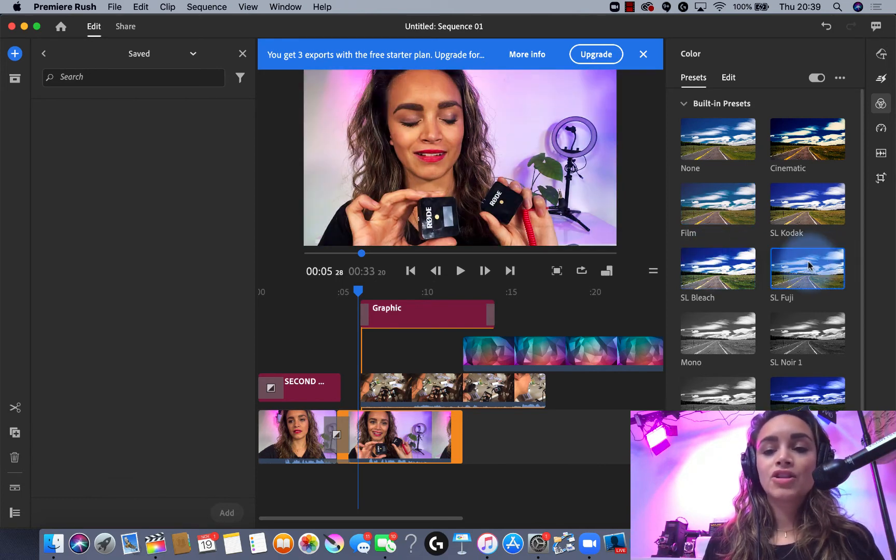
pyautogui.click(792, 315)
pyautogui.click(700, 316)
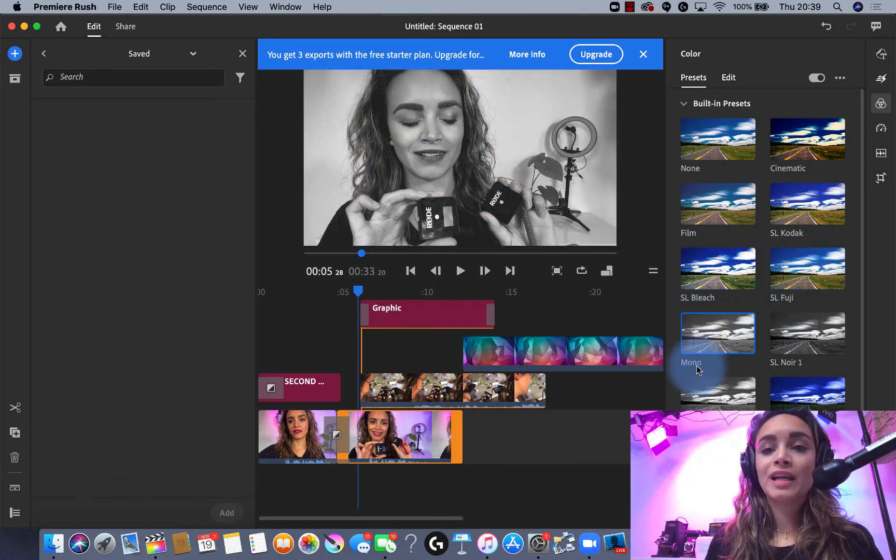
pyautogui.click(791, 358)
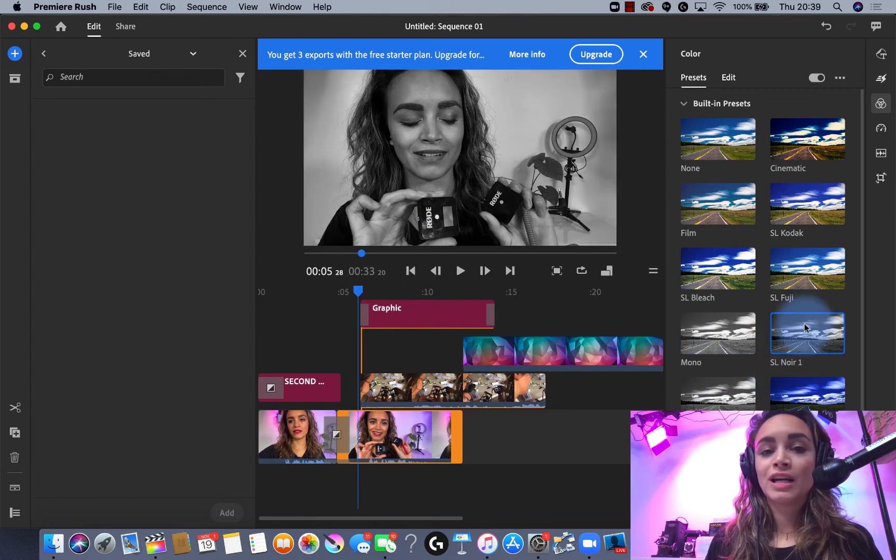
# Review the second talking-head segment's speed and basic audio settings and dismiss the export upgrade banner
pyautogui.click(881, 130)
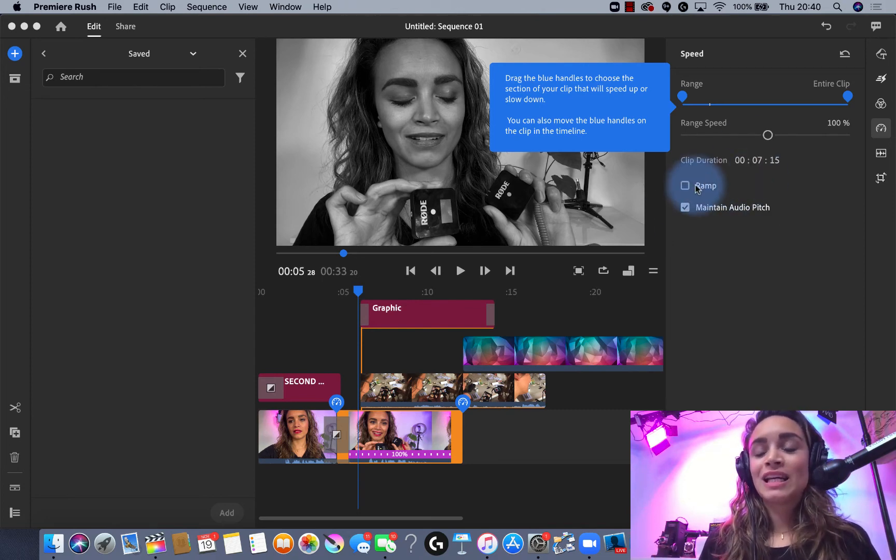
pyautogui.click(880, 155)
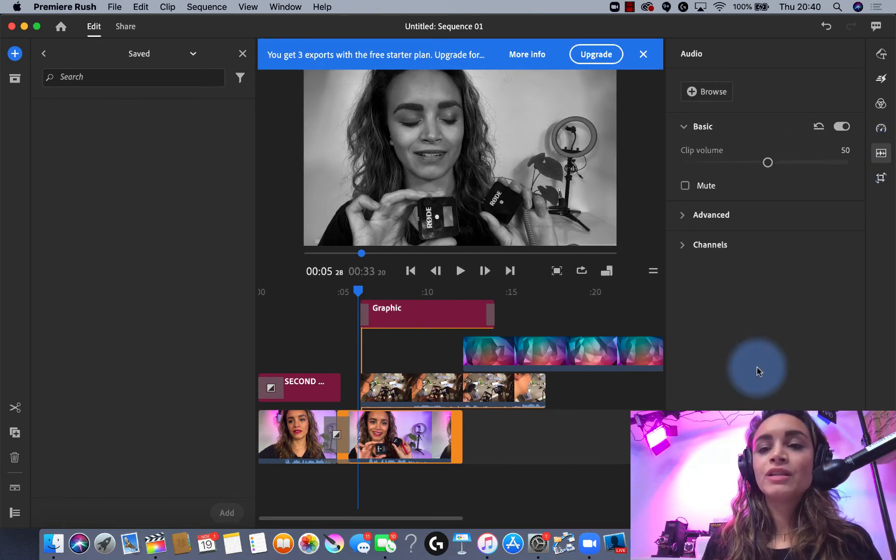
pyautogui.click(643, 55)
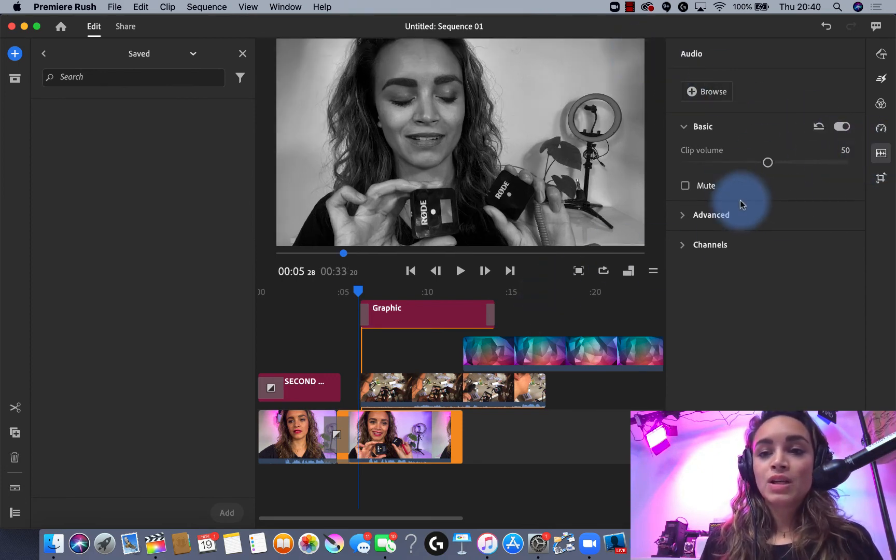
# Examine the advanced audio options and available audio types for the overlay clip of people photographing at the table
pyautogui.click(458, 394)
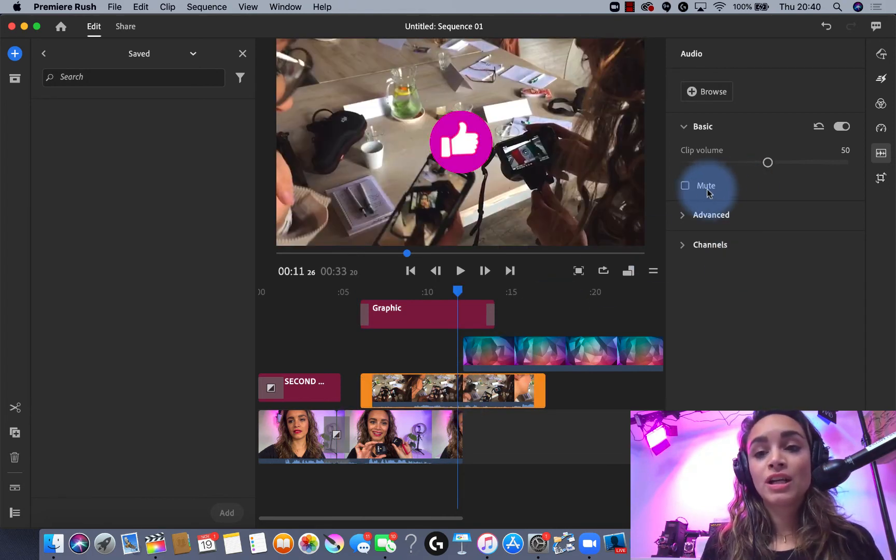
pyautogui.click(683, 216)
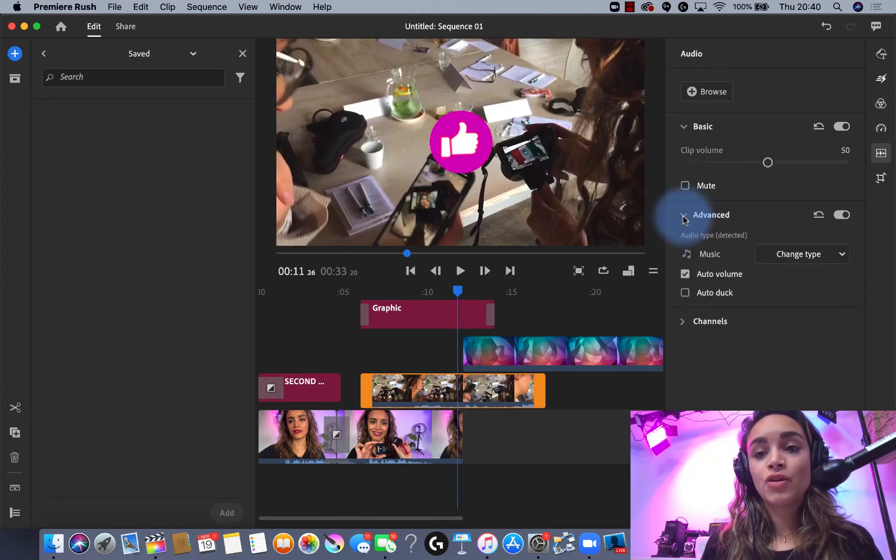
pyautogui.click(822, 254)
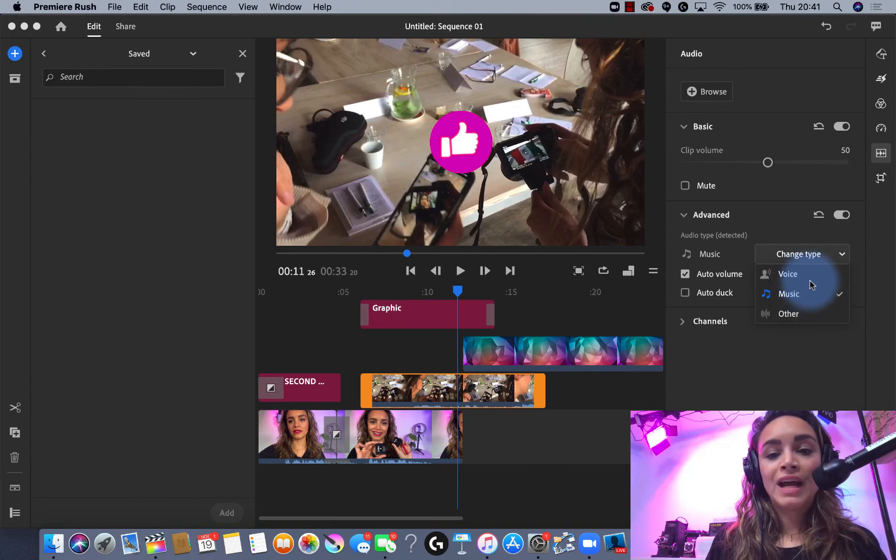
# Examine the advanced voice audio options and the available audio types for the second talking-head segment
pyautogui.click(401, 432)
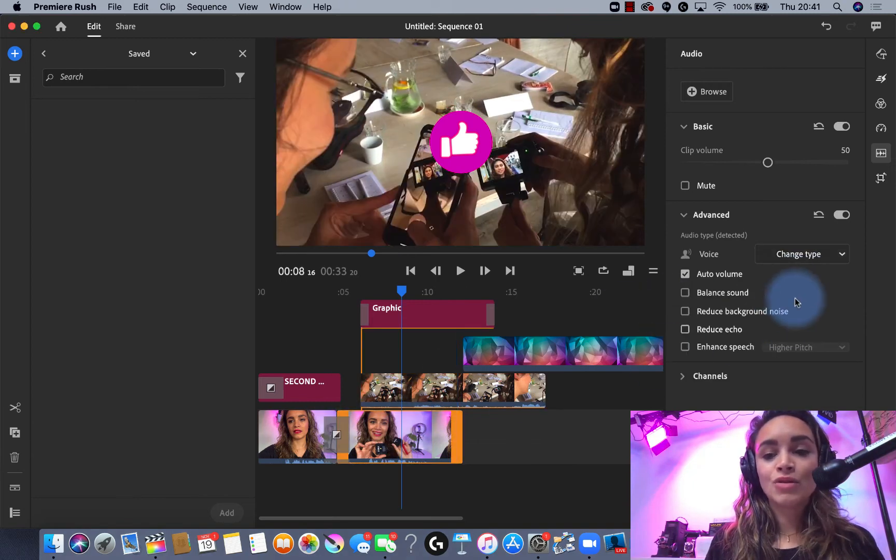
pyautogui.click(814, 257)
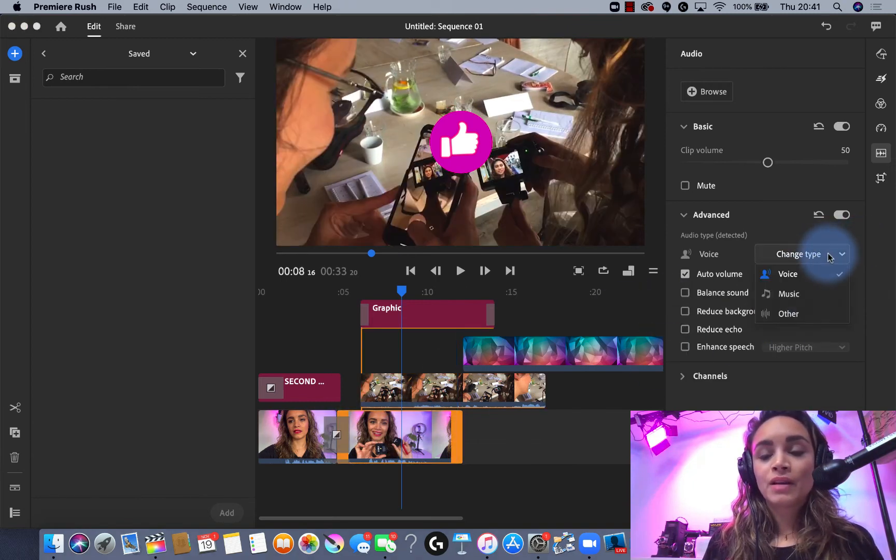
pyautogui.click(301, 437)
pyautogui.click(372, 431)
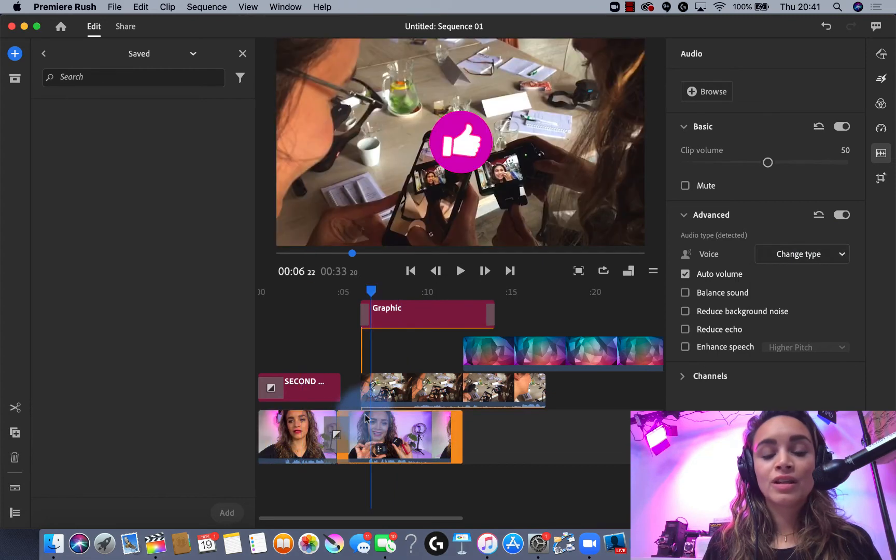
pyautogui.click(831, 256)
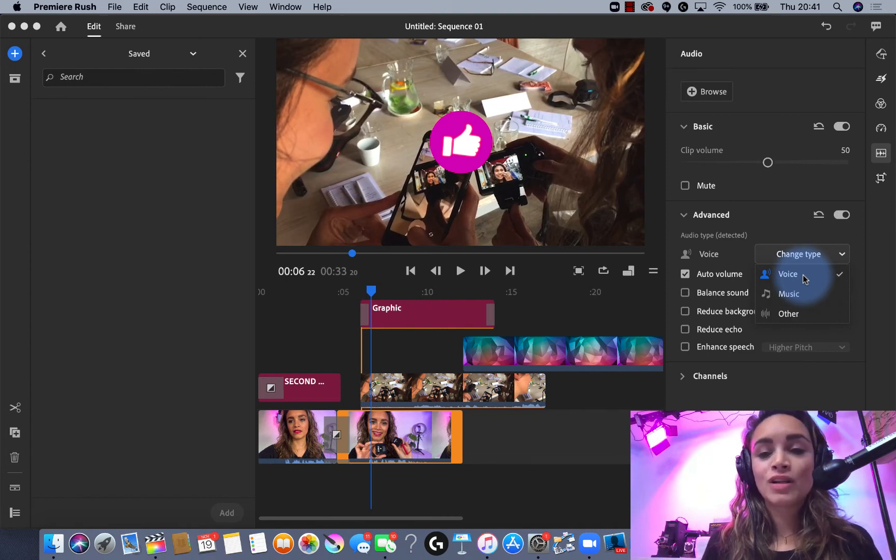
pyautogui.click(780, 224)
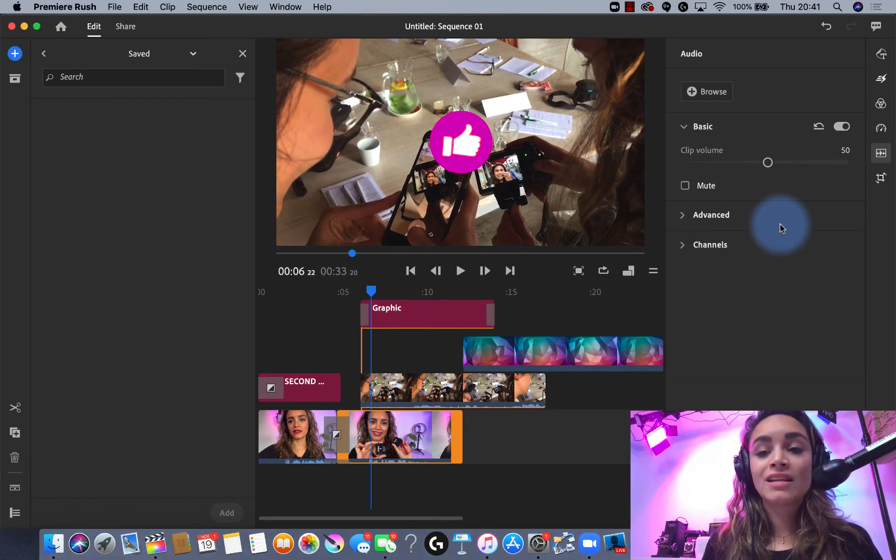
pyautogui.click(776, 215)
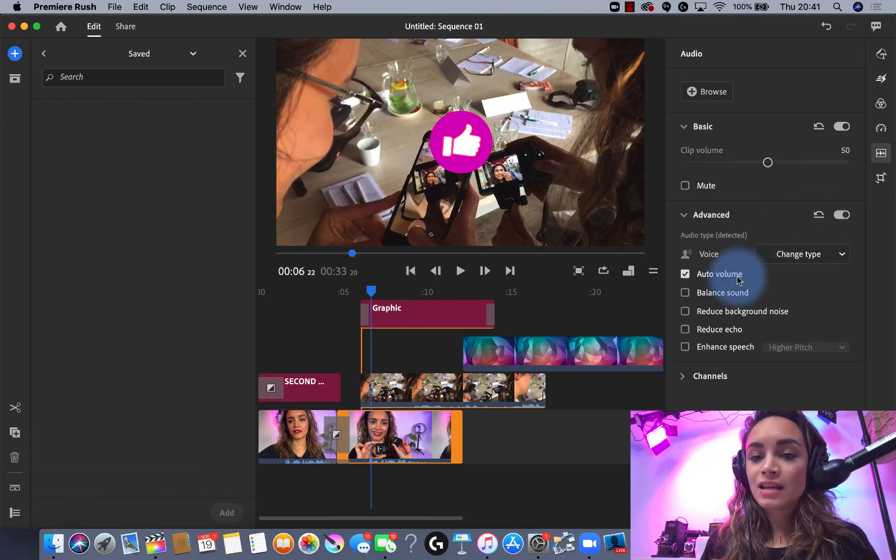
pyautogui.click(683, 216)
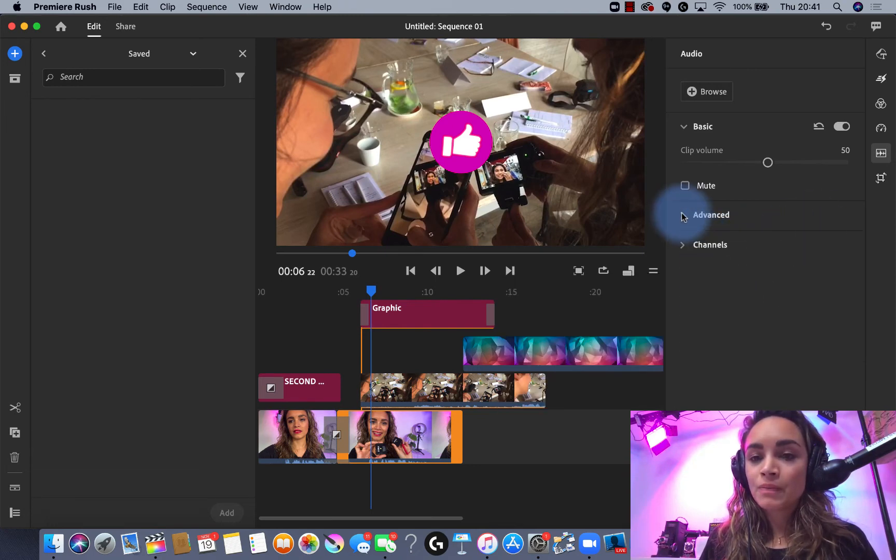
pyautogui.click(682, 217)
# Try the Other audio type on the second talking-head segment, return it to Voice and check its audio channels
pyautogui.click(827, 254)
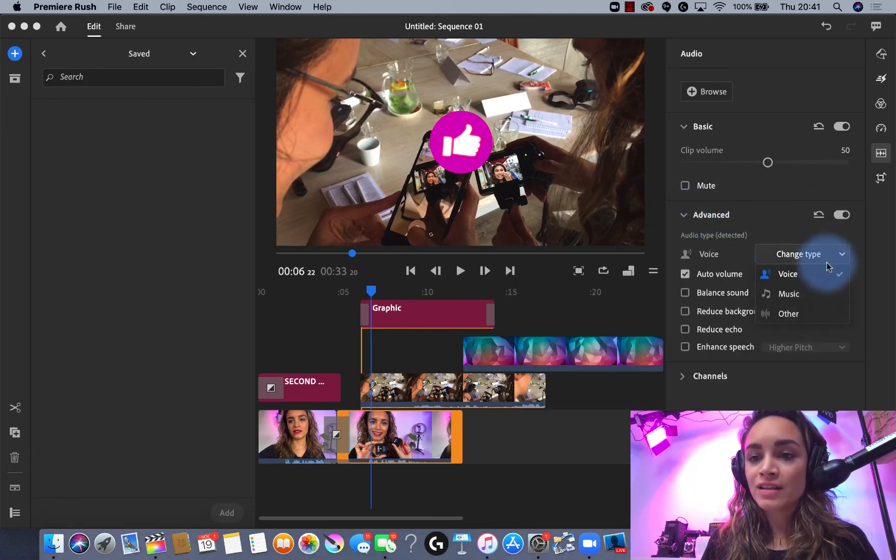
pyautogui.click(801, 314)
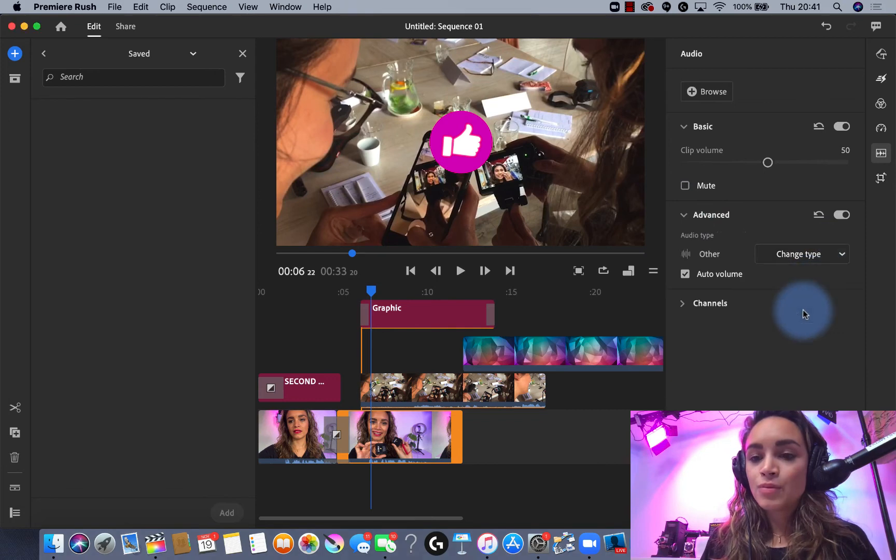
pyautogui.click(829, 259)
pyautogui.click(817, 275)
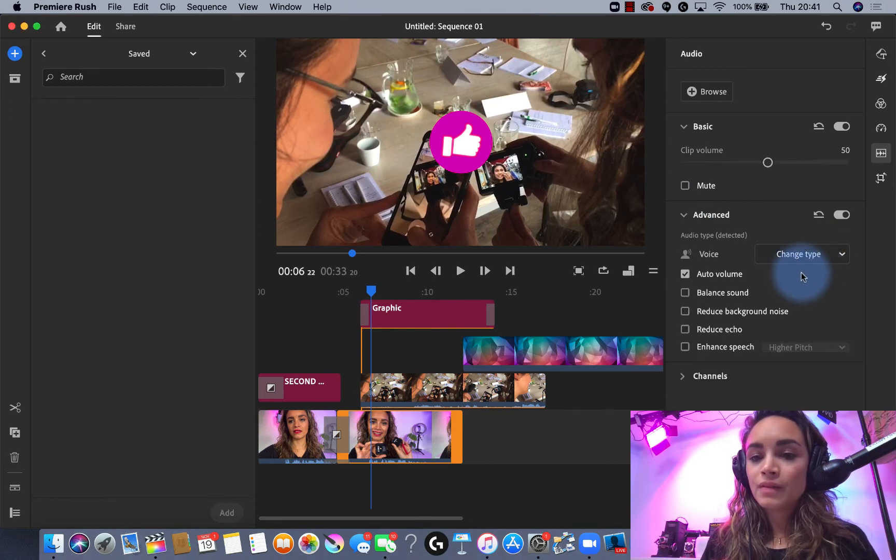
pyautogui.click(711, 376)
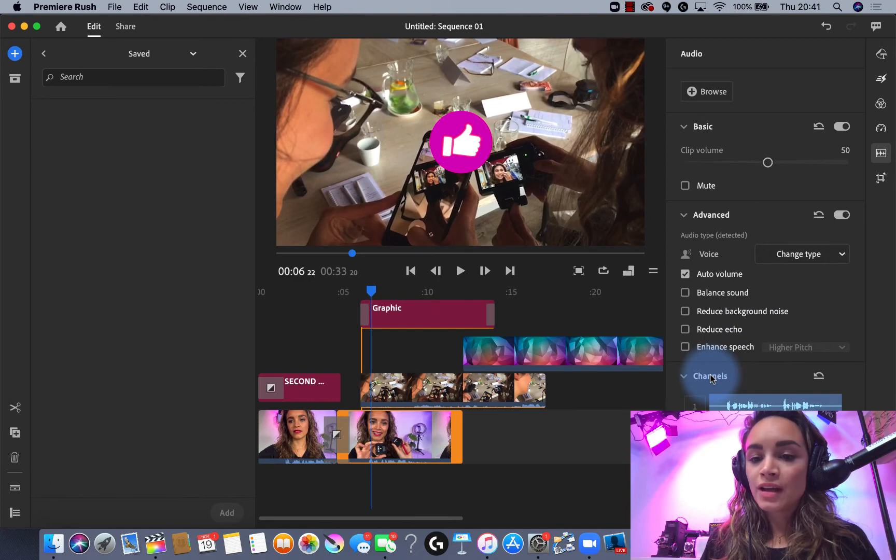
pyautogui.click(712, 379)
# Turn on Auto duck for the overlay clip of people photographing at the table
pyautogui.click(392, 377)
pyautogui.click(730, 322)
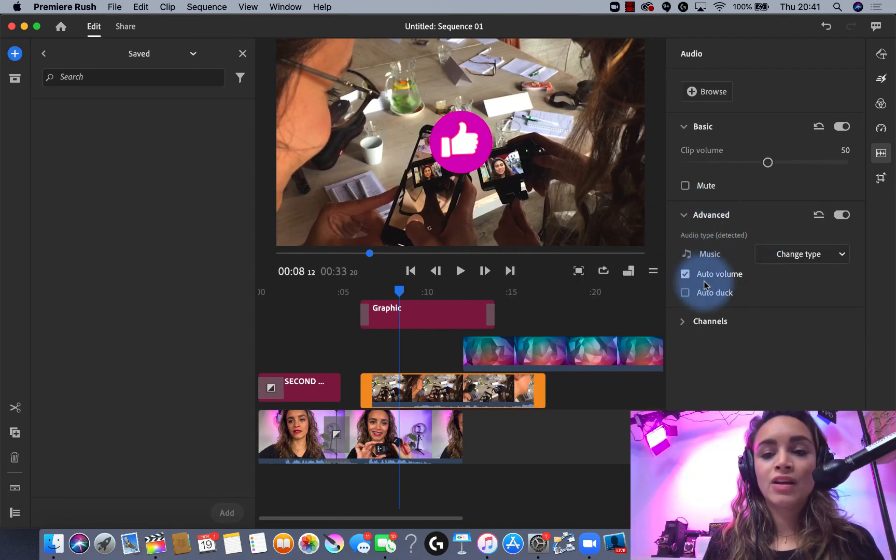
pyautogui.moveTo(704, 281)
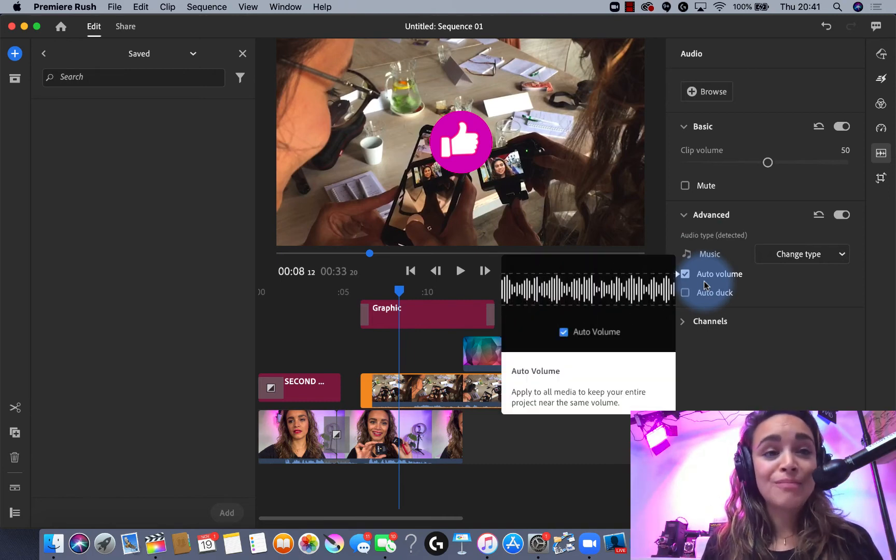
pyautogui.moveTo(682, 294)
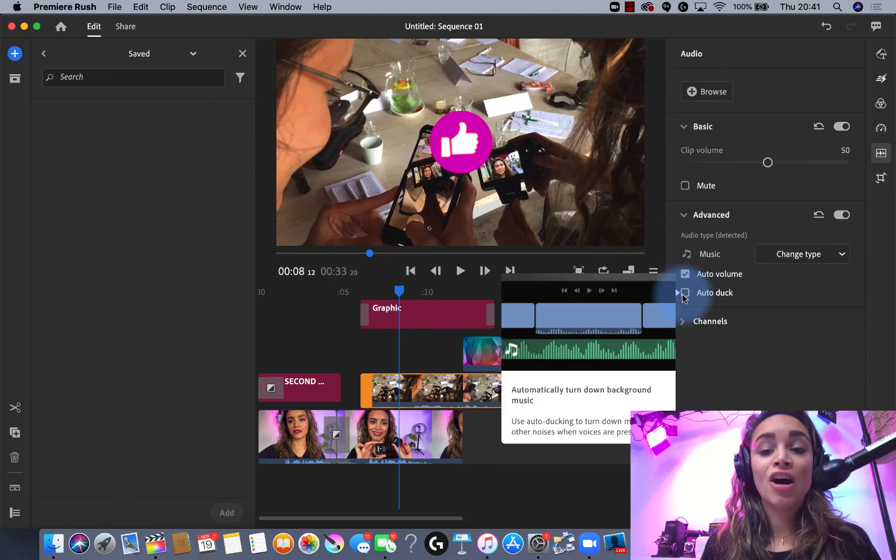
pyautogui.click(683, 294)
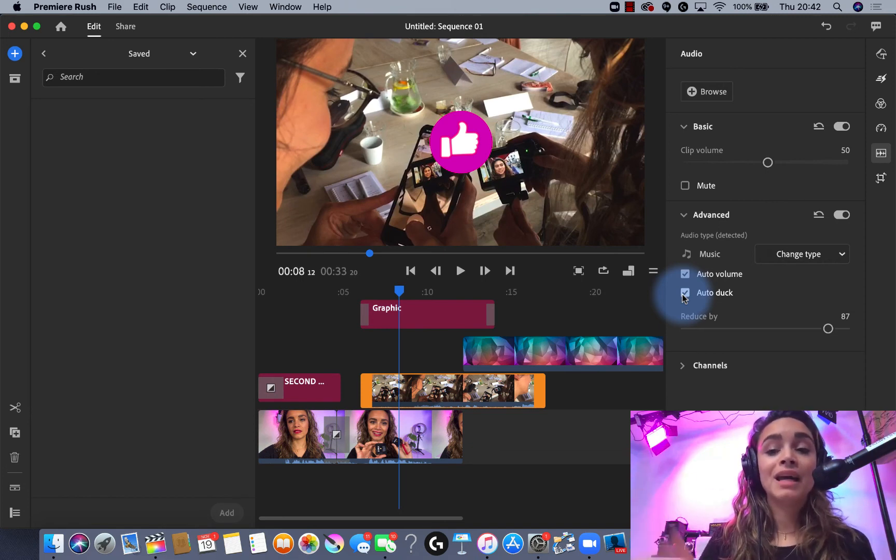
pyautogui.moveTo(696, 297)
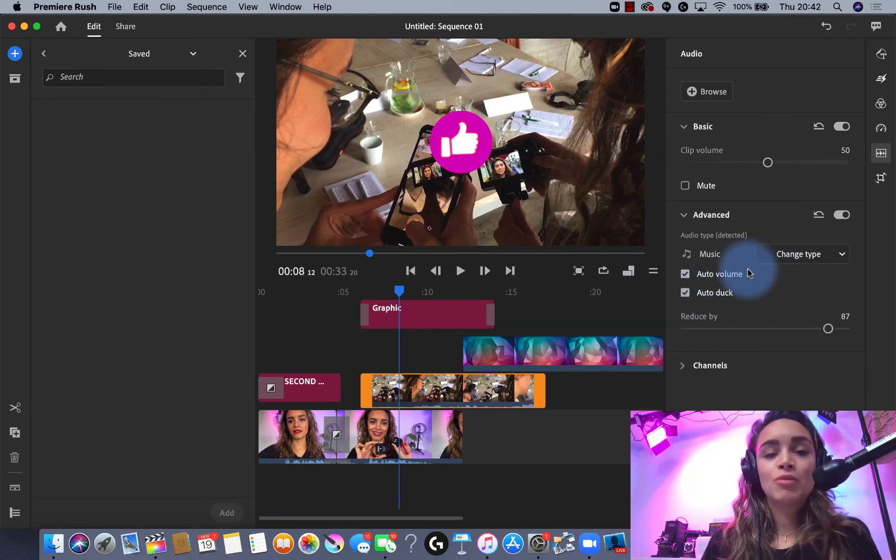
# Look over the Transform settings for the second talking-head segment and the aspect ratio options for the sequence
pyautogui.click(881, 179)
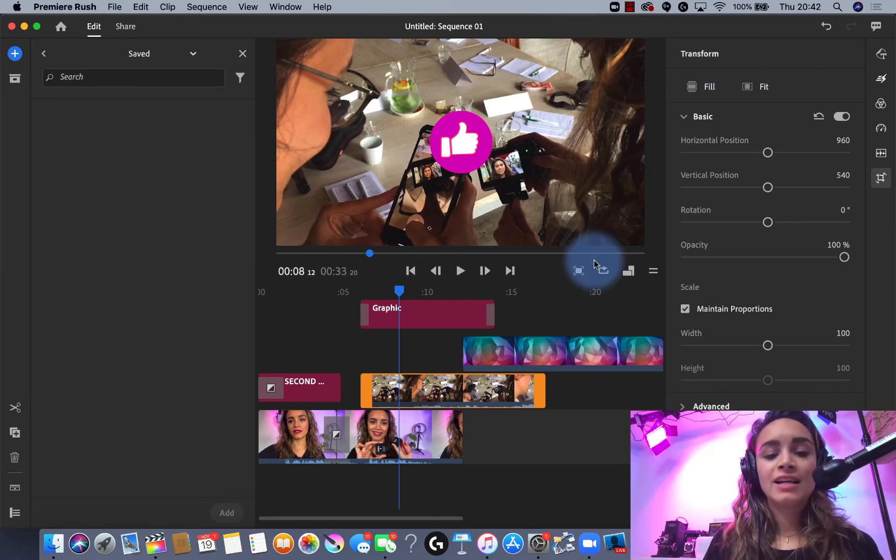
pyautogui.click(405, 443)
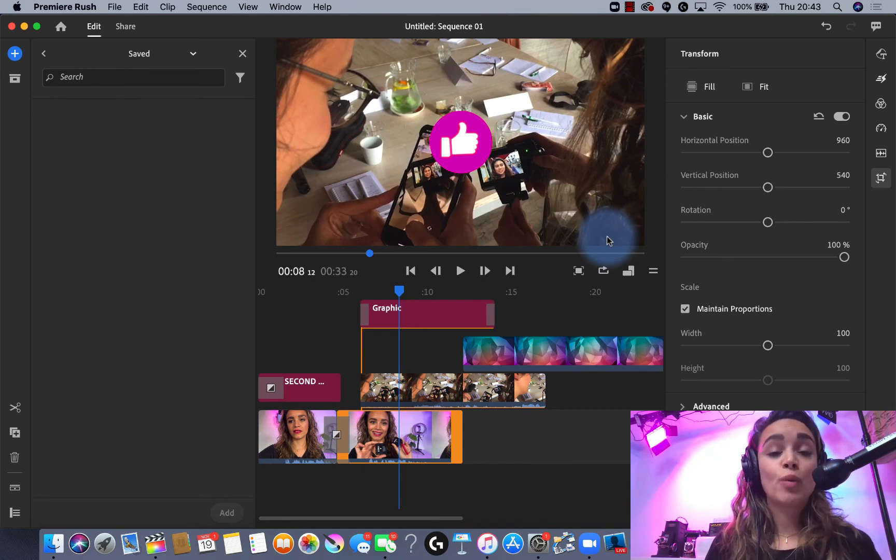
pyautogui.click(628, 272)
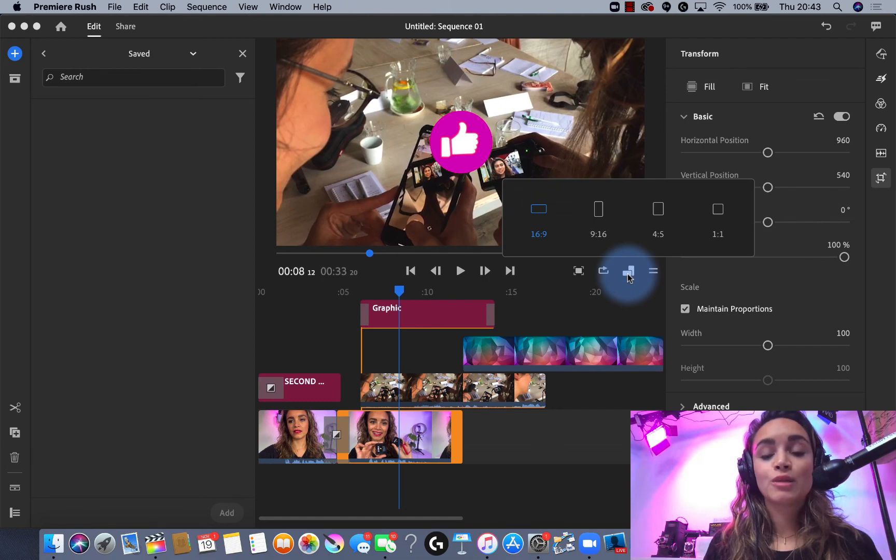
pyautogui.click(624, 299)
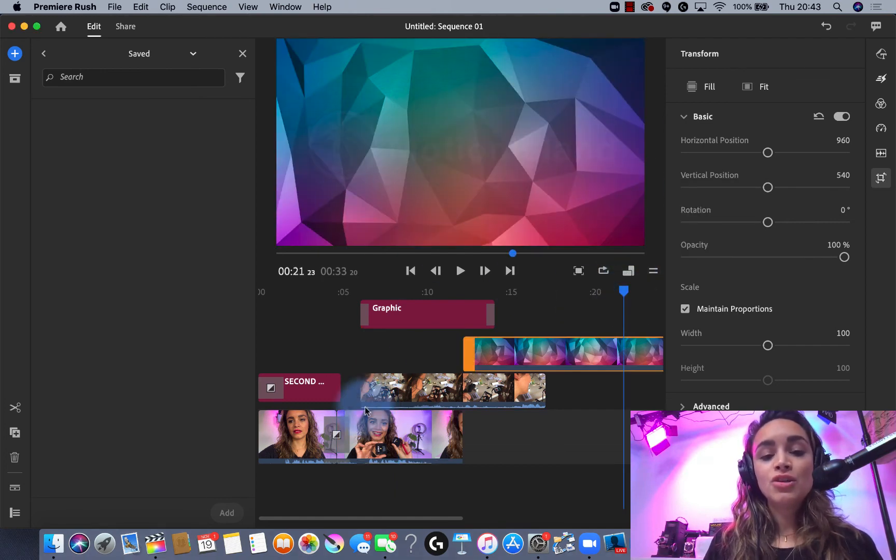
pyautogui.click(383, 442)
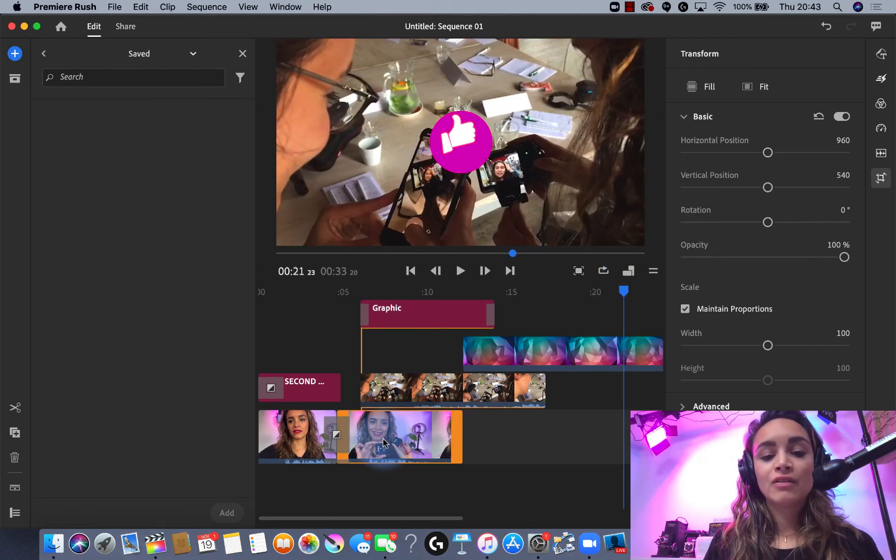
# Change the sequence's aspect ratio to 9:16 and shift the second talking-head segment's horizontal position to about 421
pyautogui.click(627, 272)
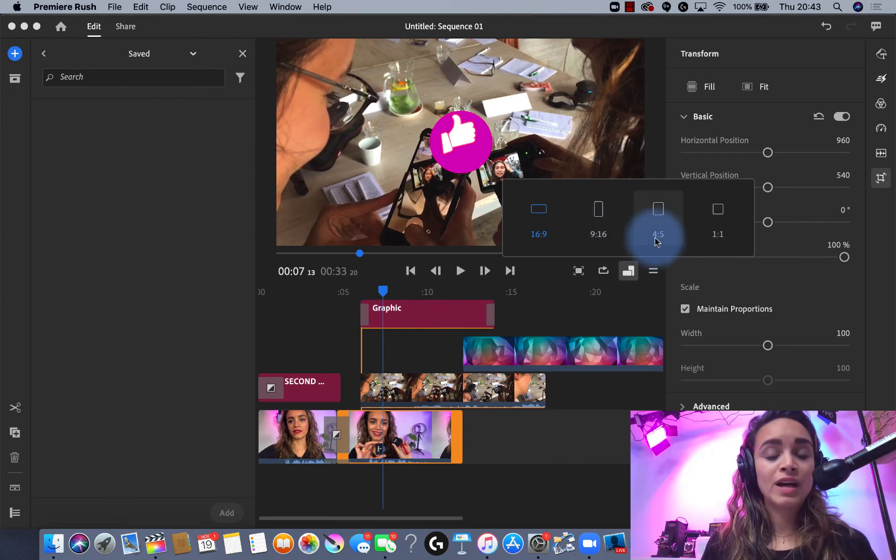
pyautogui.click(599, 236)
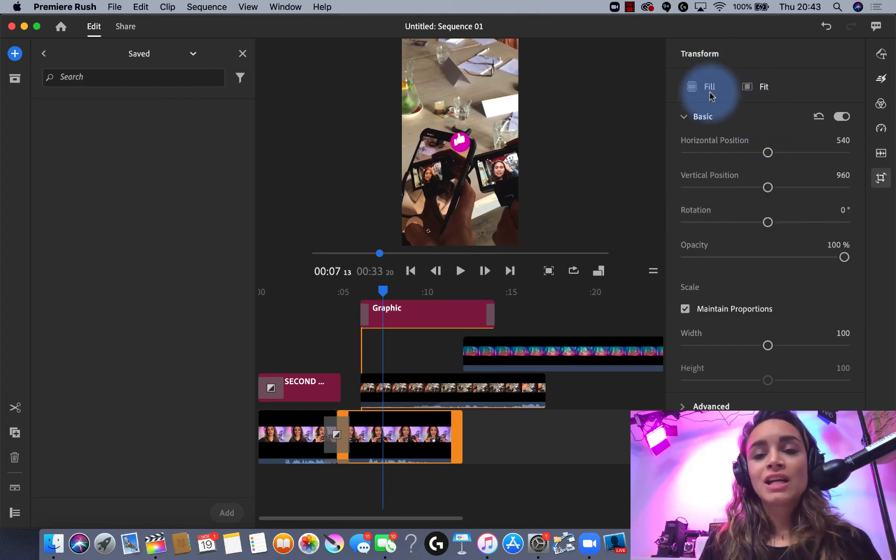
pyautogui.moveTo(767, 154); pyautogui.dragTo(754, 154)
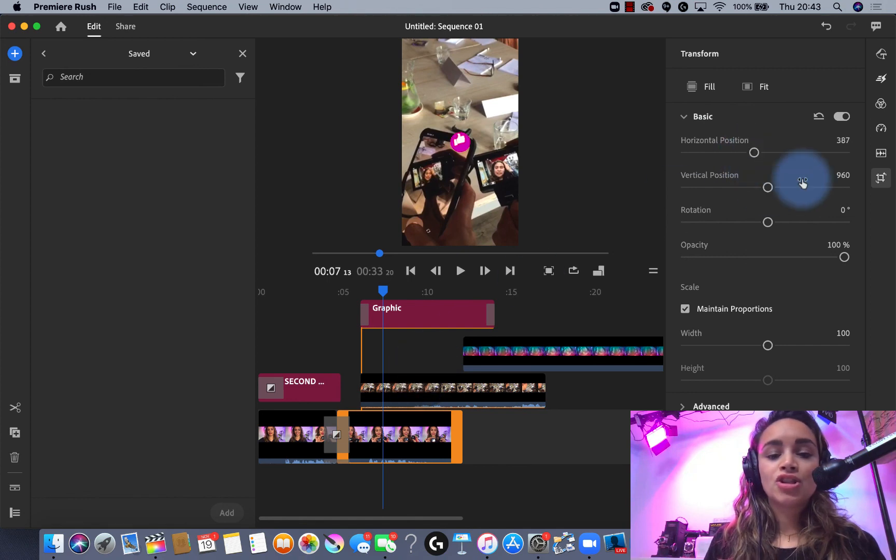
pyautogui.click(793, 154)
pyautogui.click(756, 153)
# Set the horizontal position of the overlay clip of people photographing at the table to 668, and try Fit scaling before returning to Fill
pyautogui.moveTo(405, 285); pyautogui.dragTo(392, 374)
pyautogui.click(391, 379)
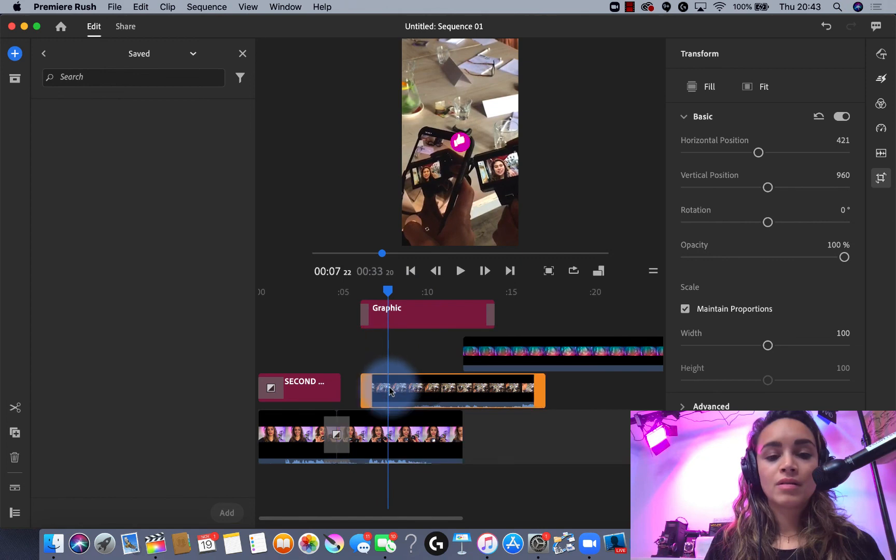
pyautogui.click(414, 376)
pyautogui.moveTo(768, 152)
pyautogui.mouseDown()
pyautogui.moveTo(776, 154)
pyautogui.moveTo(749, 154)
pyautogui.moveTo(792, 151)
pyautogui.moveTo(726, 158)
pyautogui.moveTo(798, 154)
pyautogui.moveTo(755, 156)
pyautogui.moveTo(772, 154)
pyautogui.mouseUp()
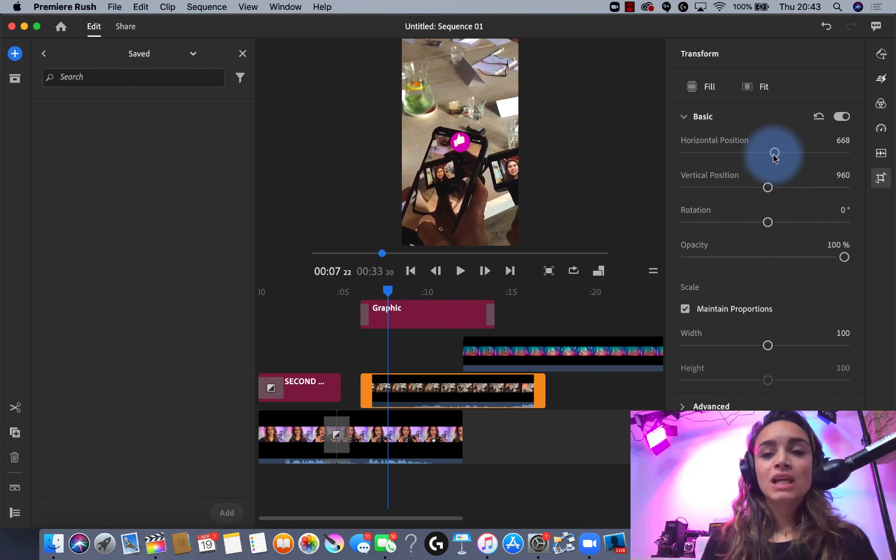
pyautogui.click(748, 87)
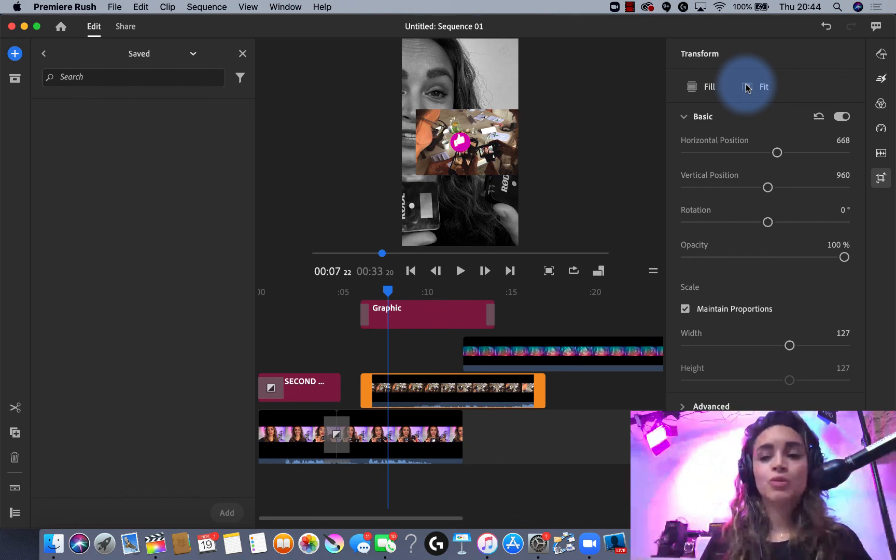
pyautogui.click(705, 95)
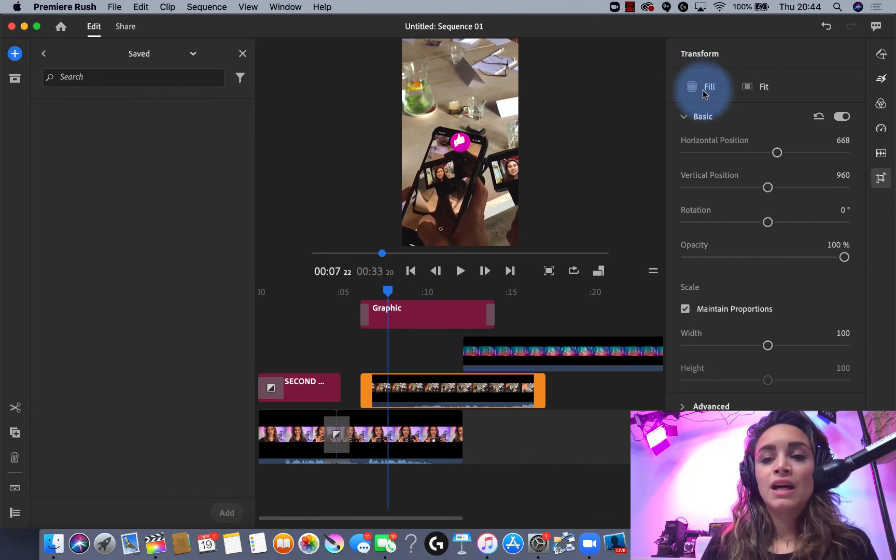